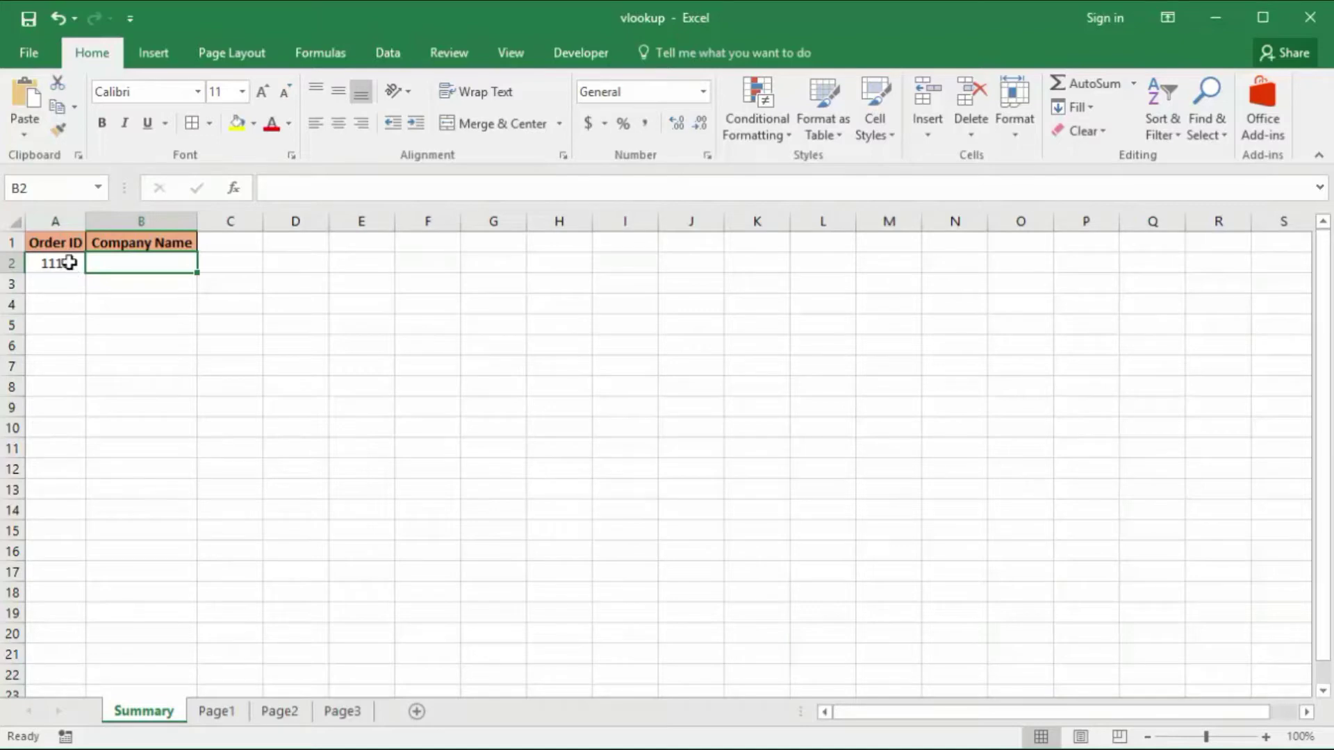
Step: Start an IFERROR formula in cell B2 of the Summary sheet with a nested VLOOKUP that uses A2 as lookup value
{"action": "left_click", "coordinate": [63, 264]}
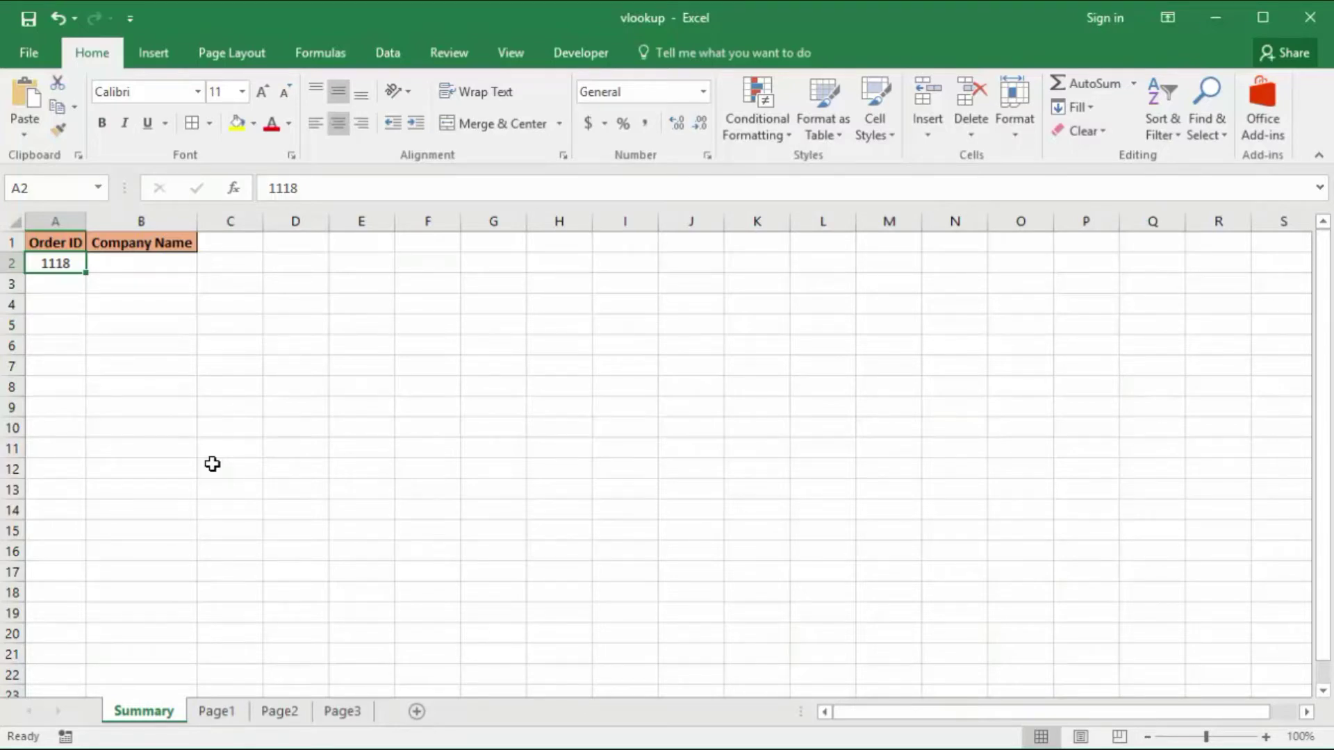
{"action": "double_click", "coordinate": [130, 264]}
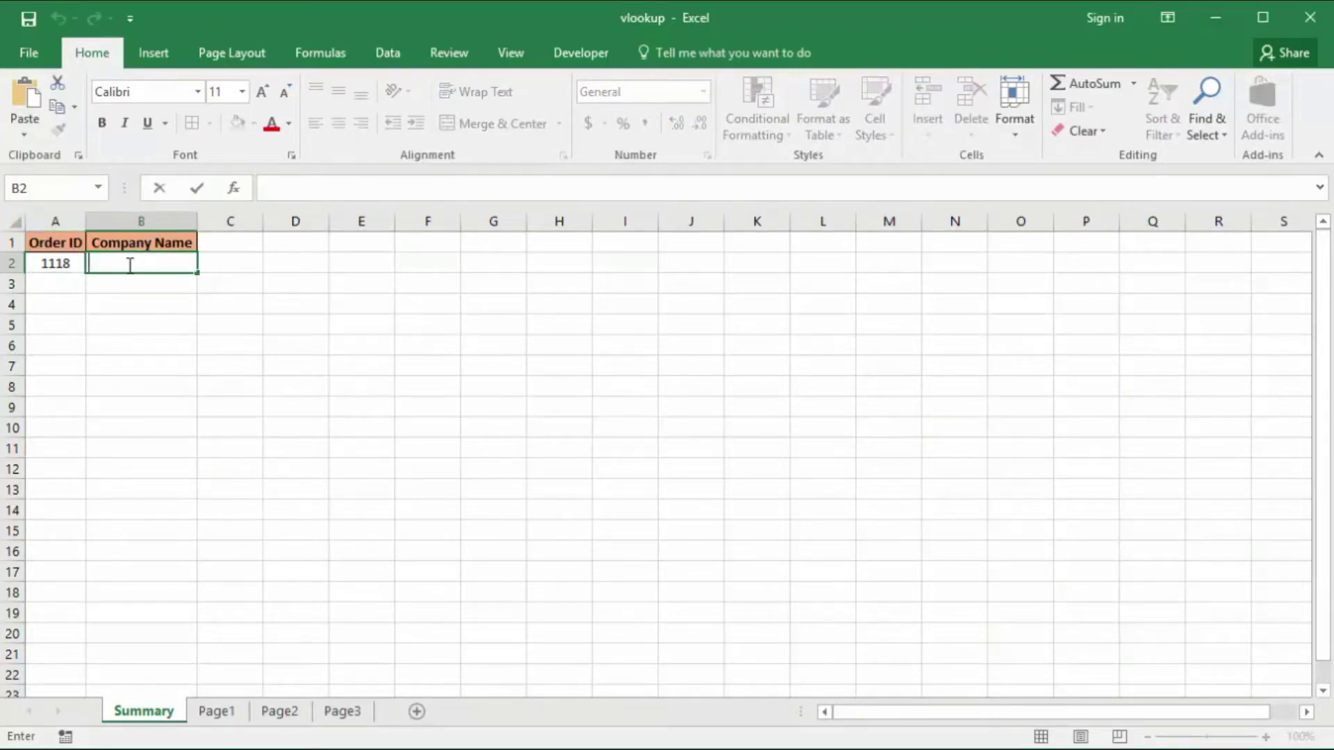
{"action": "type", "text": "="}
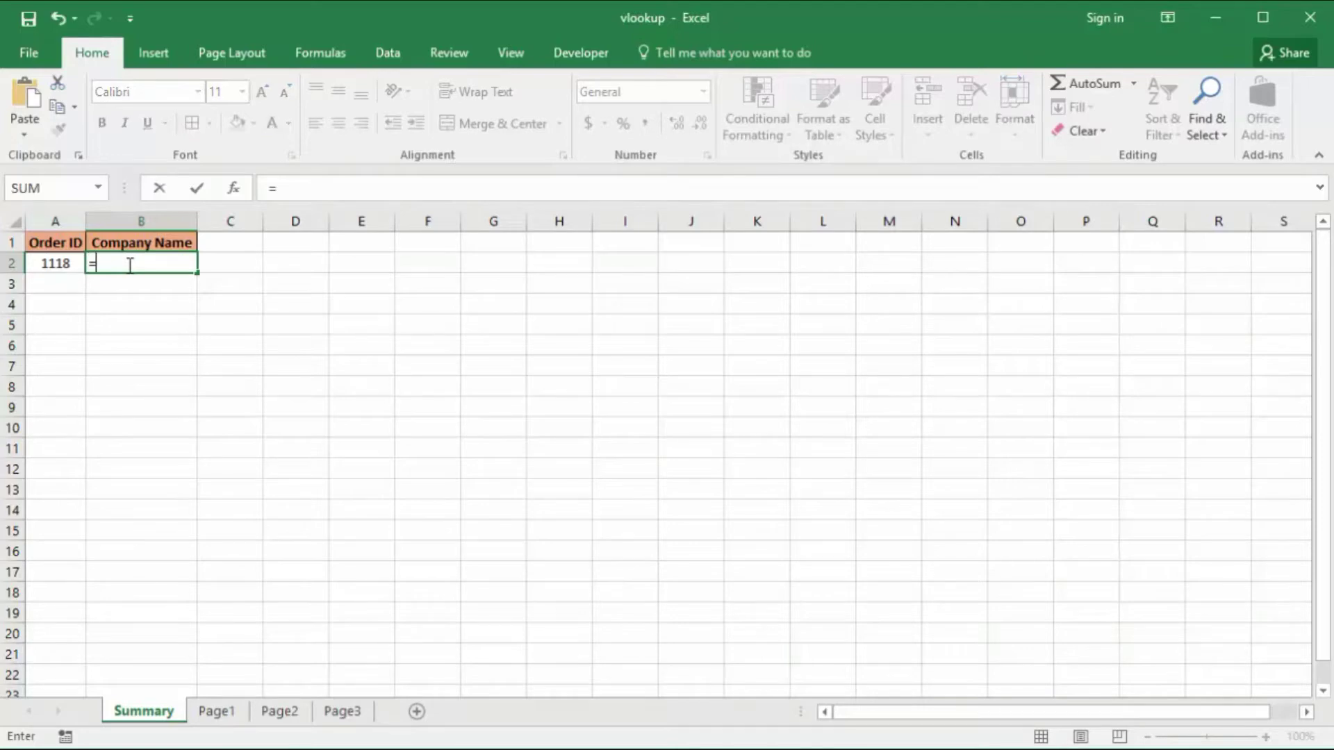
{"action": "type", "text": "if"}
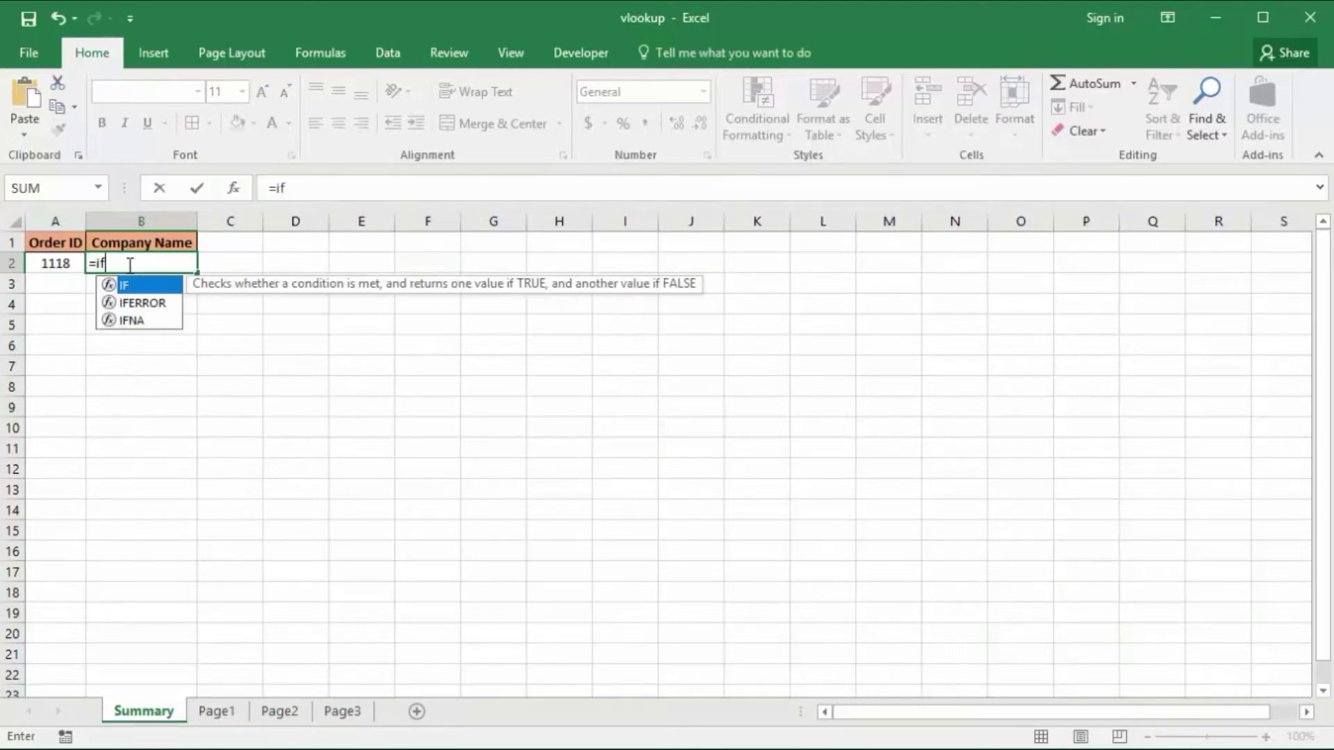
{"action": "left_click", "coordinate": [128, 298]}
{"action": "double_click", "coordinate": [128, 297]}
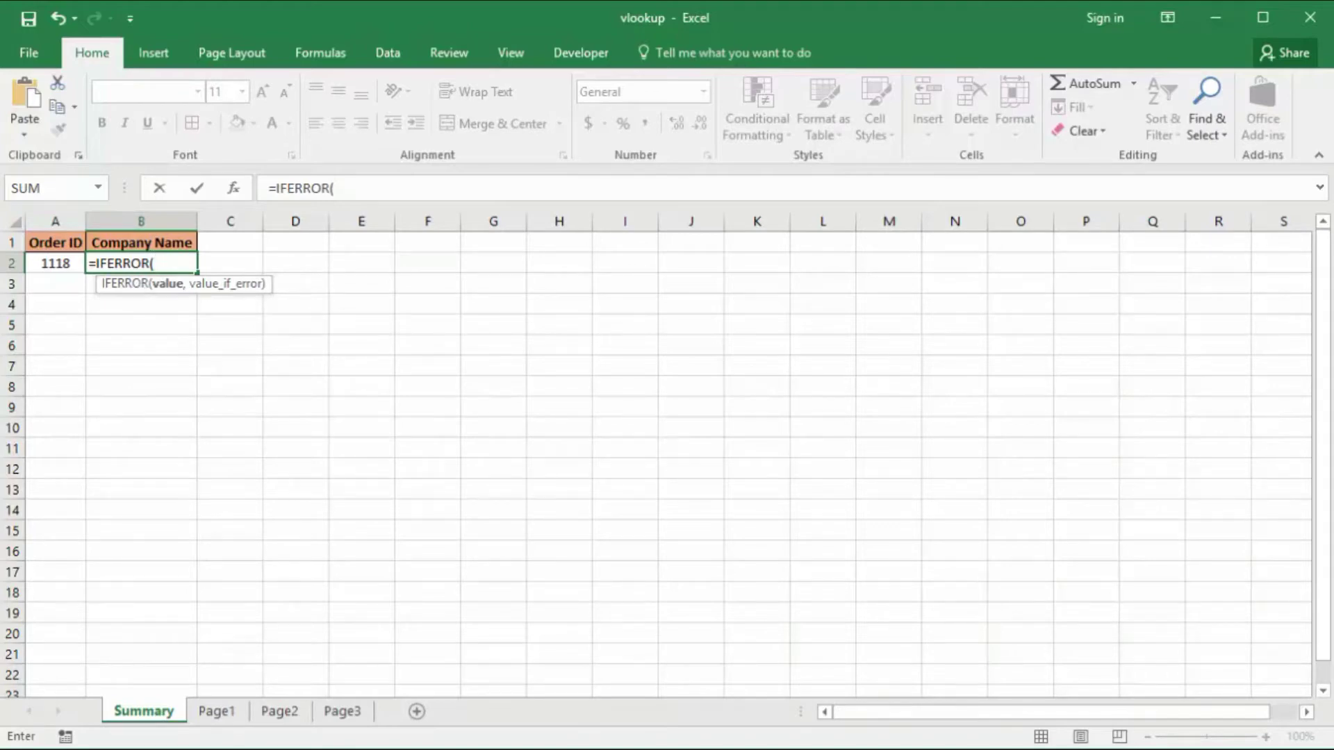
{"action": "type", "text": "vloo"}
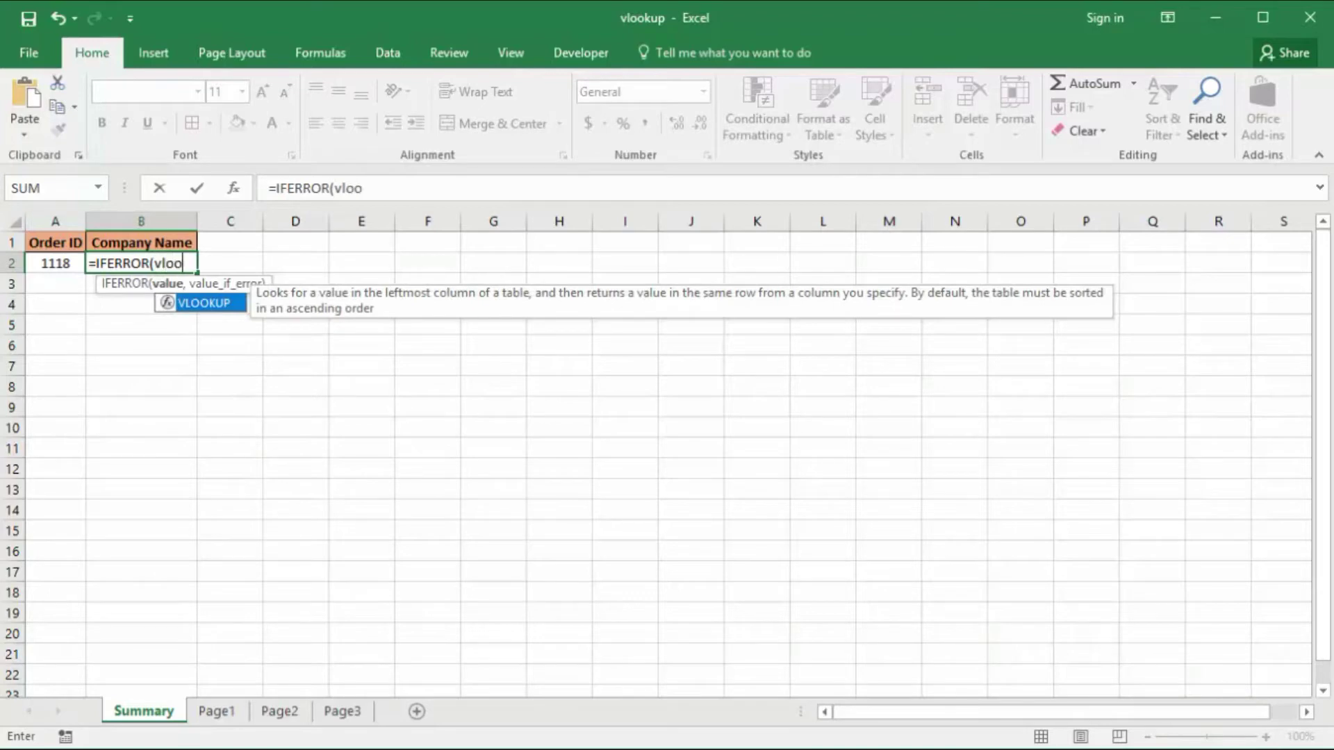
{"action": "double_click", "coordinate": [209, 305]}
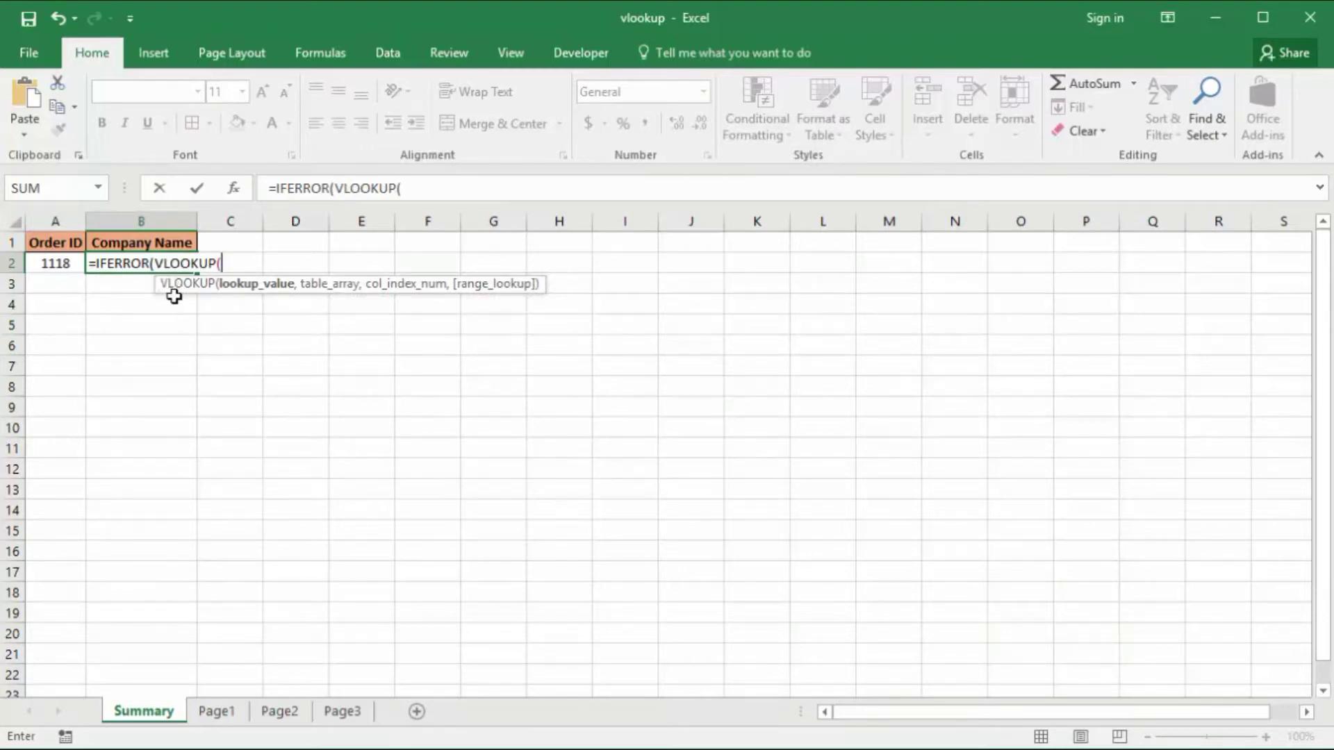
{"action": "left_click", "coordinate": [58, 265]}
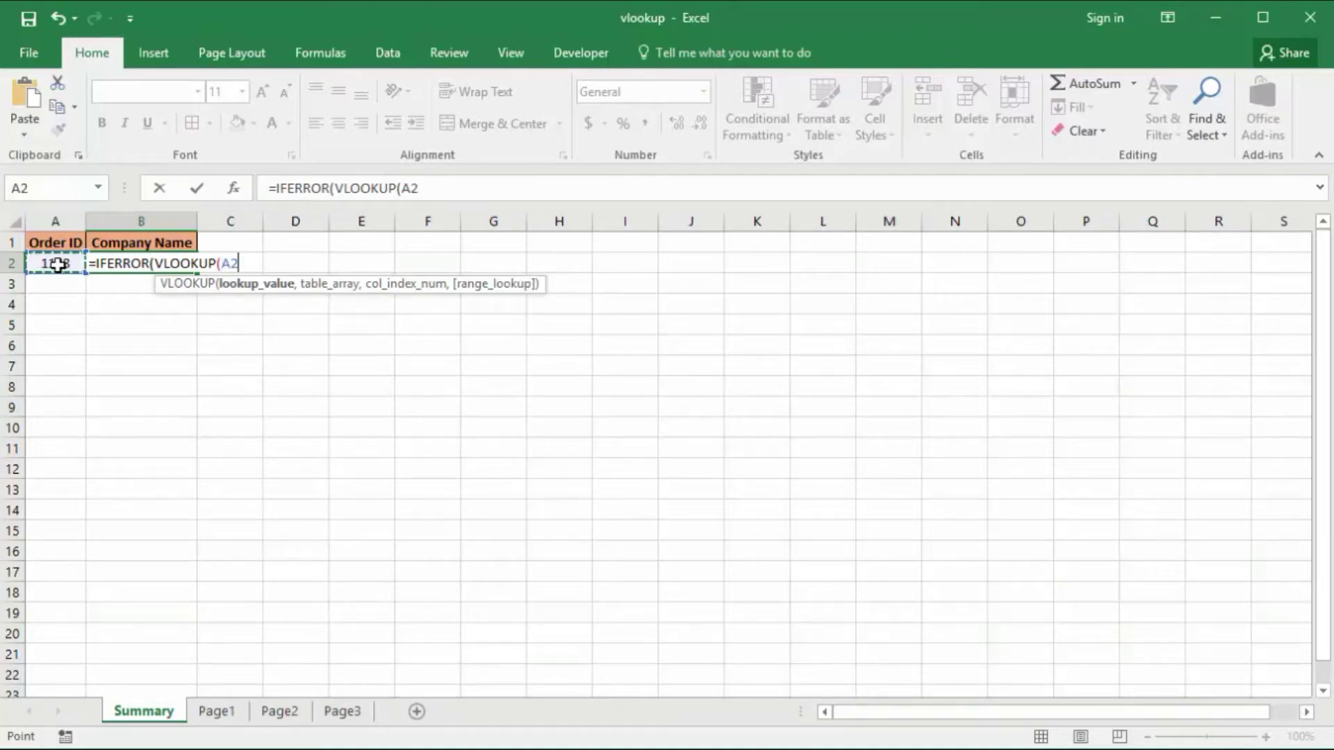
{"action": "type", "text": ","}
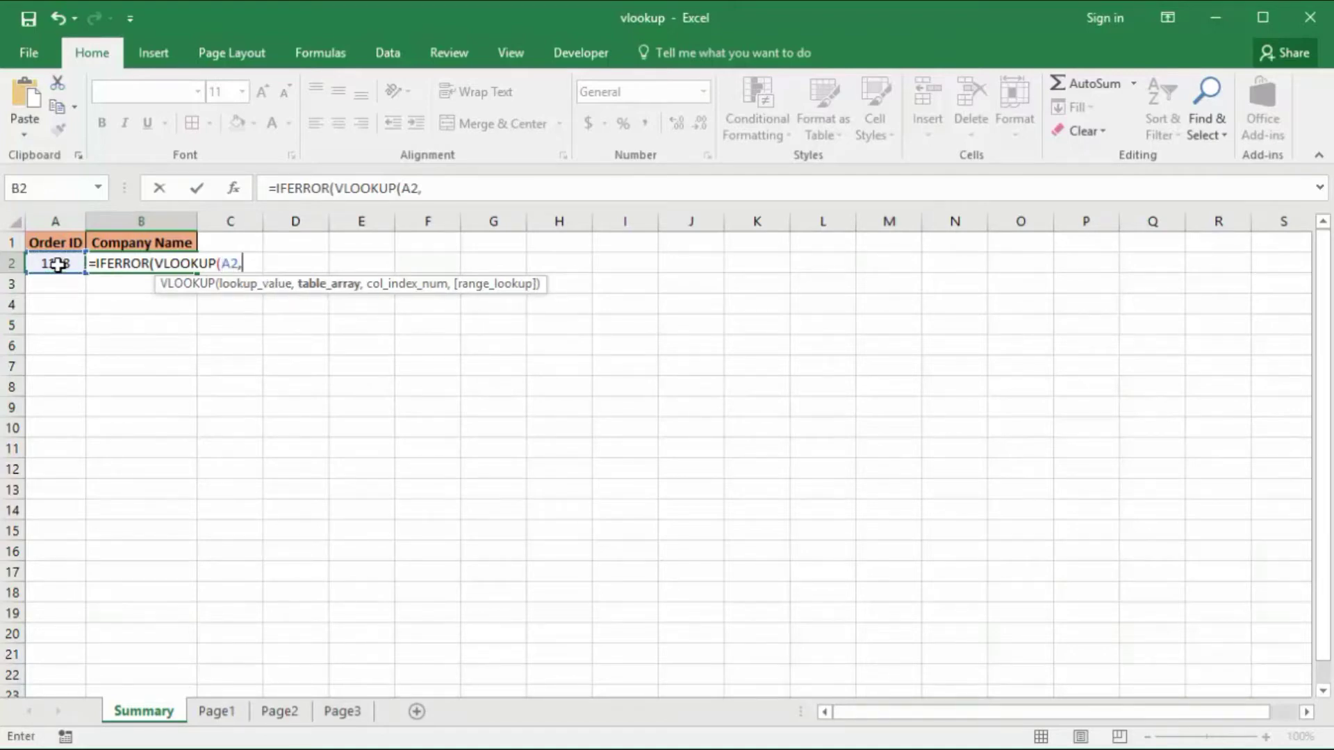
Step: Complete the first VLOOKUP with table range Page1!A1:B7, column index 2 and exact match (FALSE)
{"action": "left_click", "coordinate": [217, 711]}
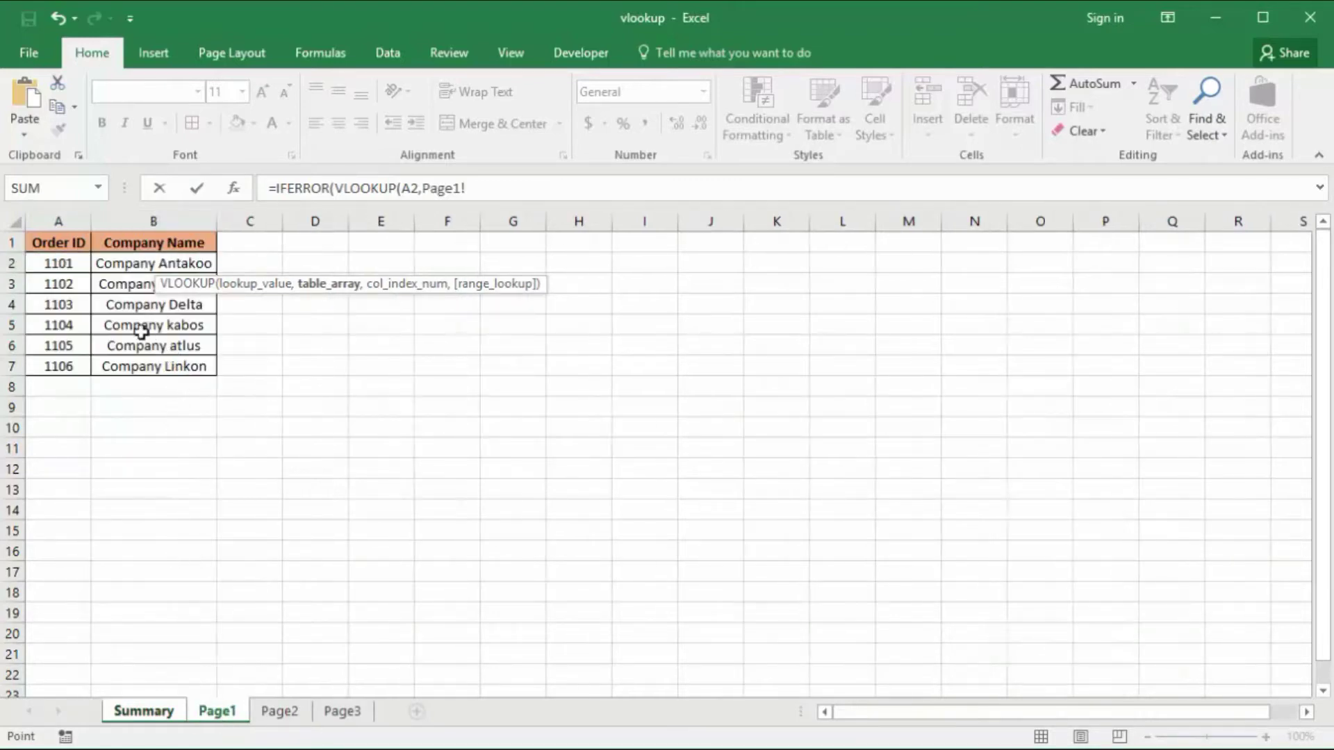
{"action": "left_click_drag", "start_coordinate": [54, 244], "coordinate": [192, 375]}
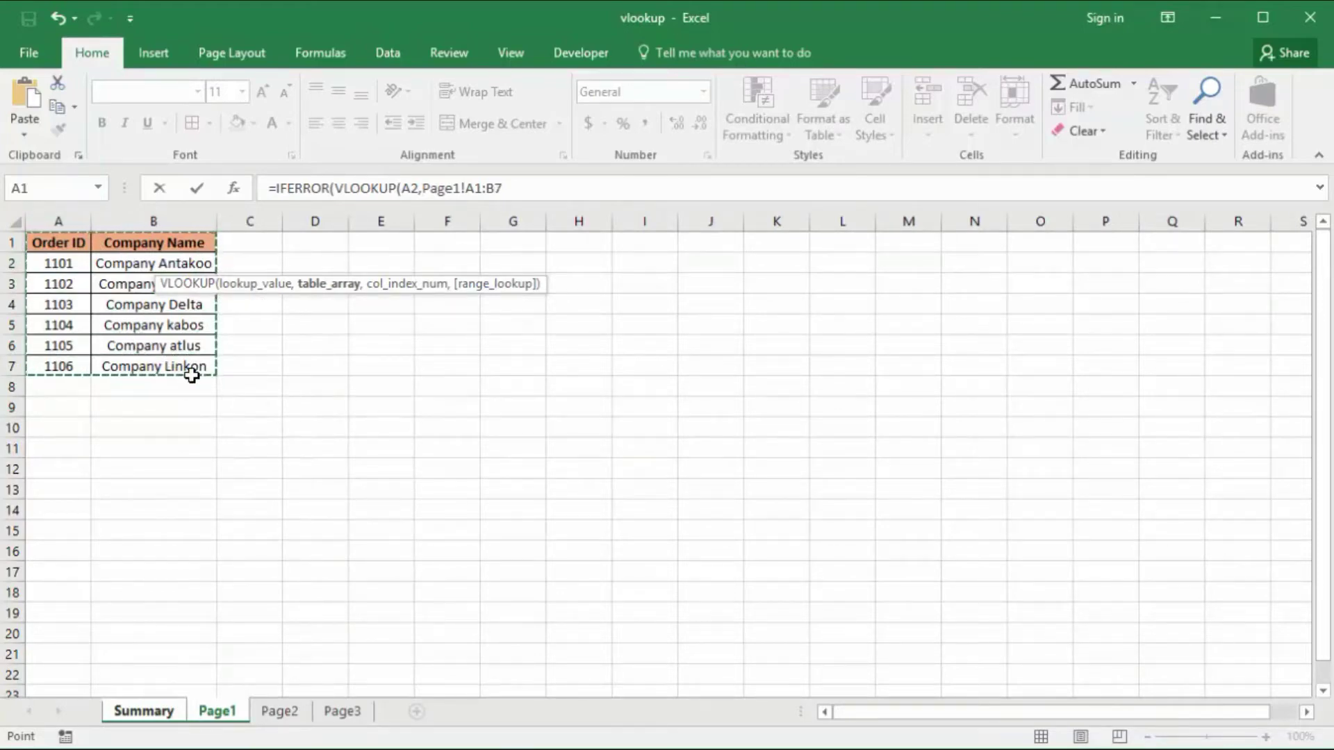
{"action": "left_click", "coordinate": [509, 188]}
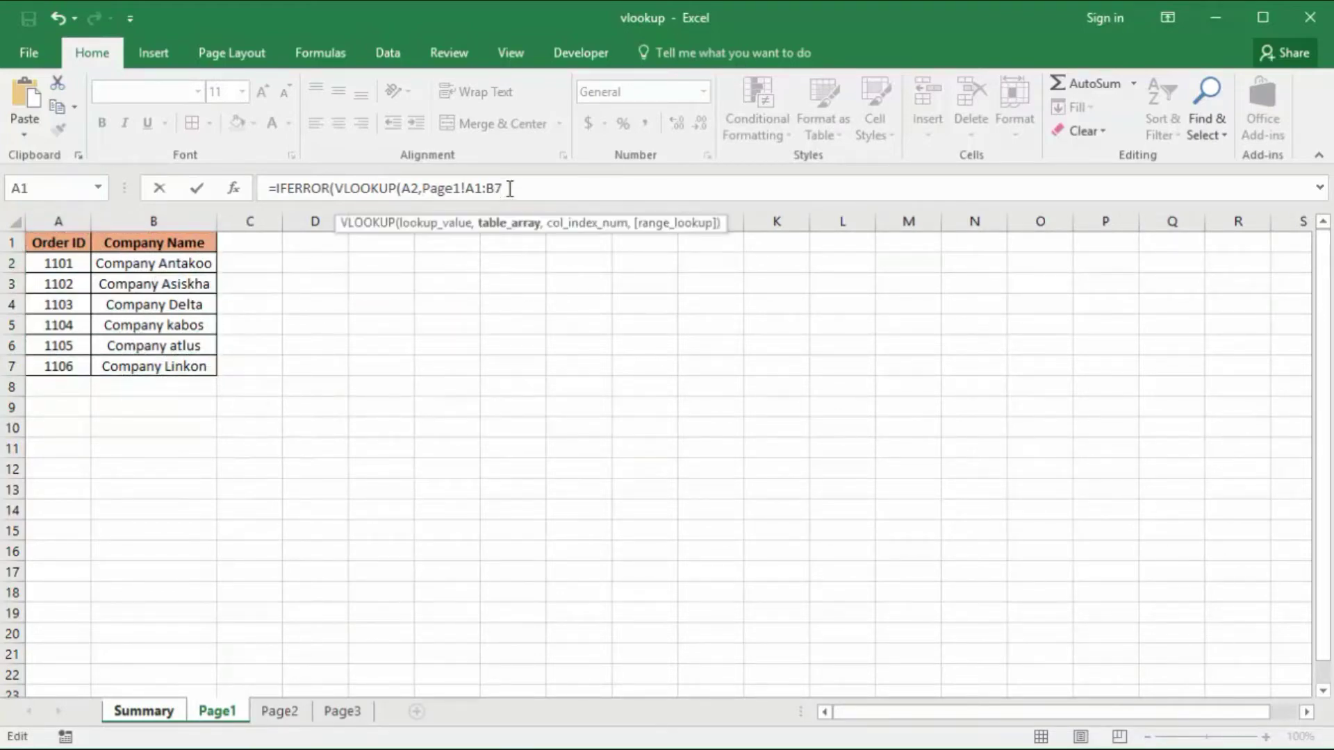
{"action": "type", "text": ","}
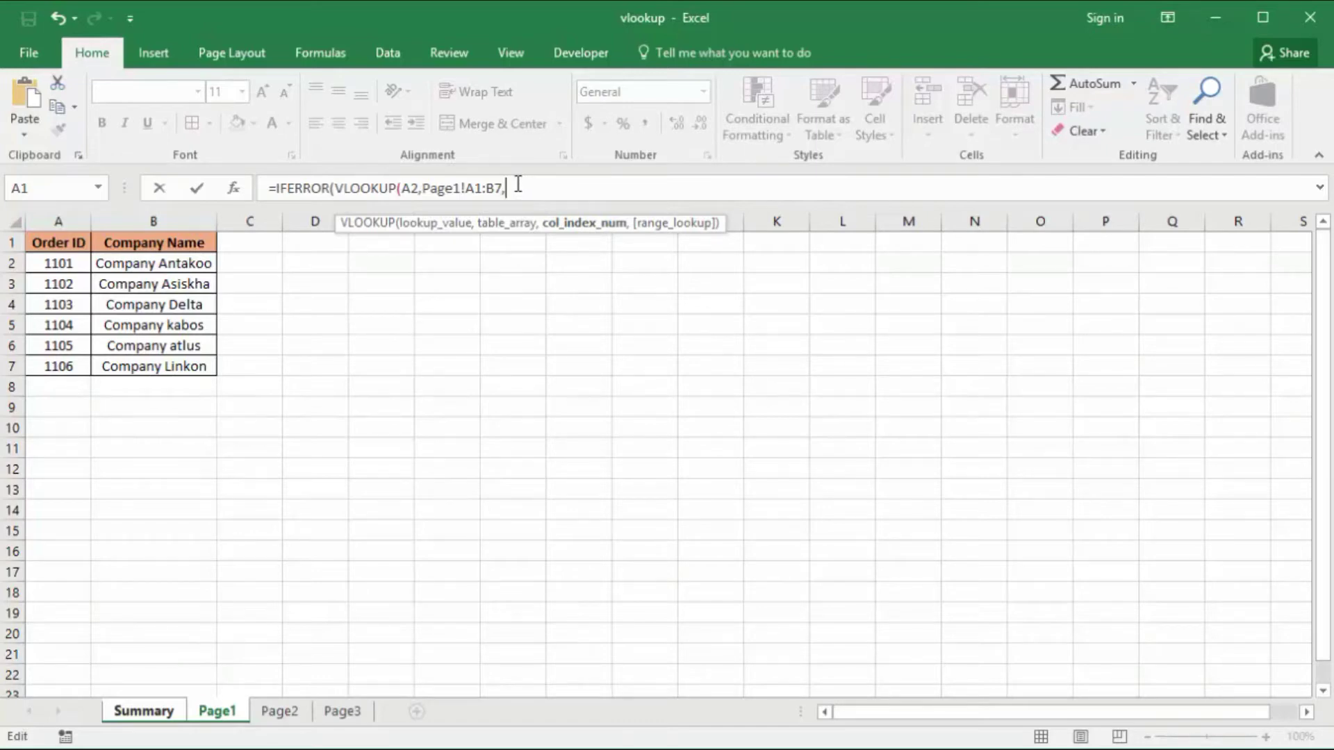
{"action": "type", "text": "2,"}
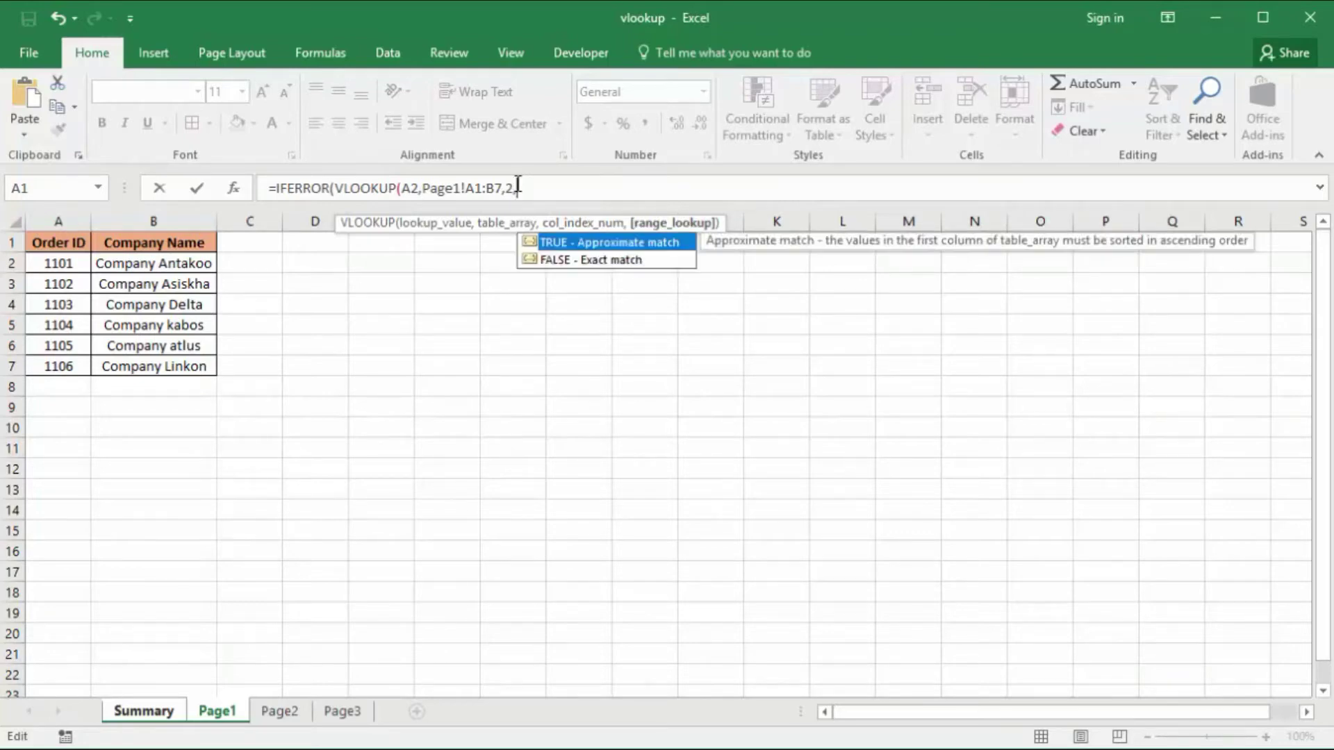
{"action": "double_click", "coordinate": [581, 260]}
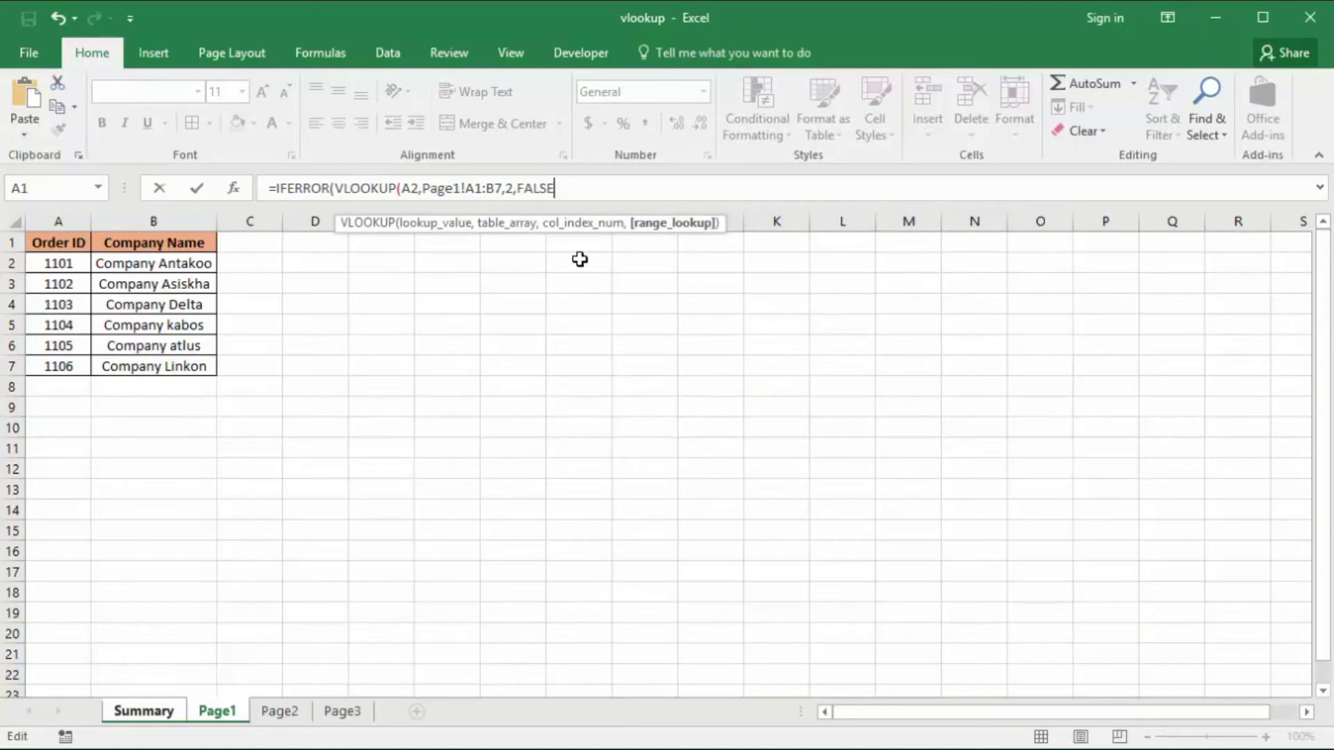
{"action": "type", "text": ")"}
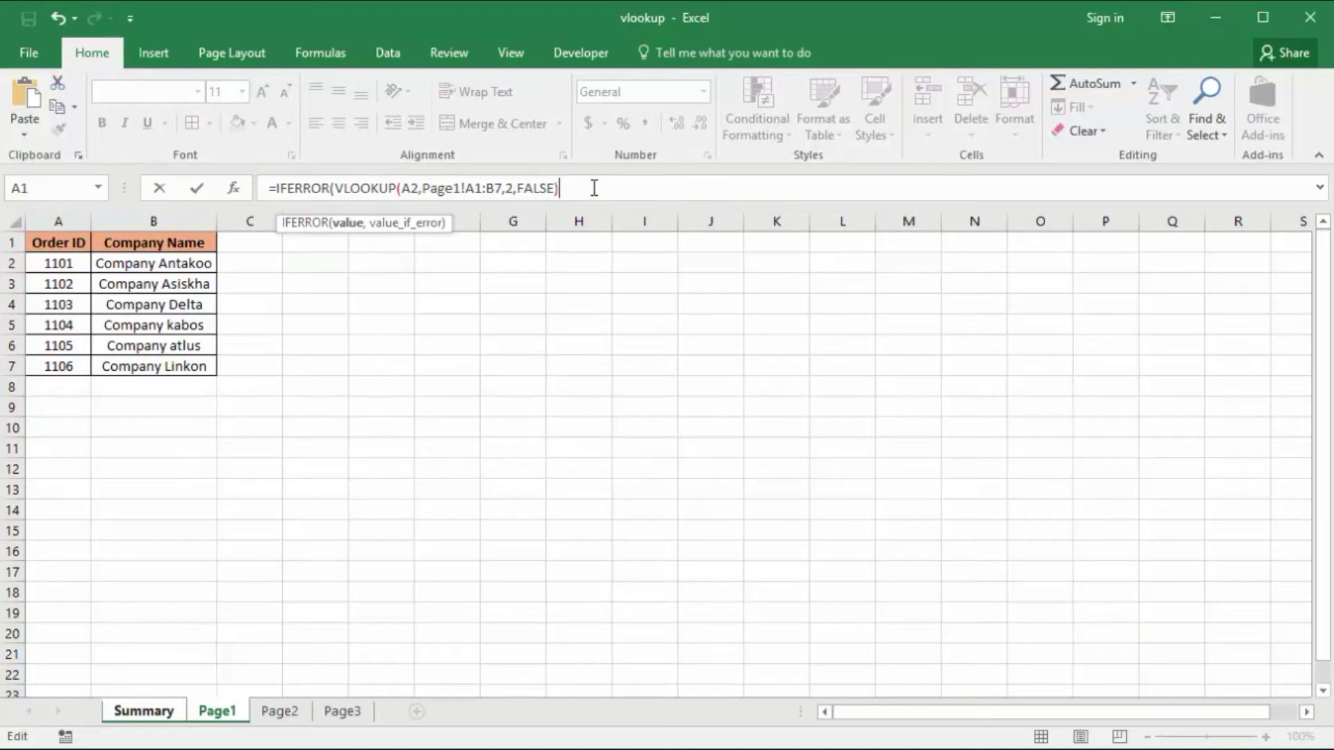
Step: Add a second IFERROR with a VLOOKUP of Summary!A2 as the first IFERROR's value_if_error argument
{"action": "type", "text": ","}
{"action": "type", "text": "iferr"}
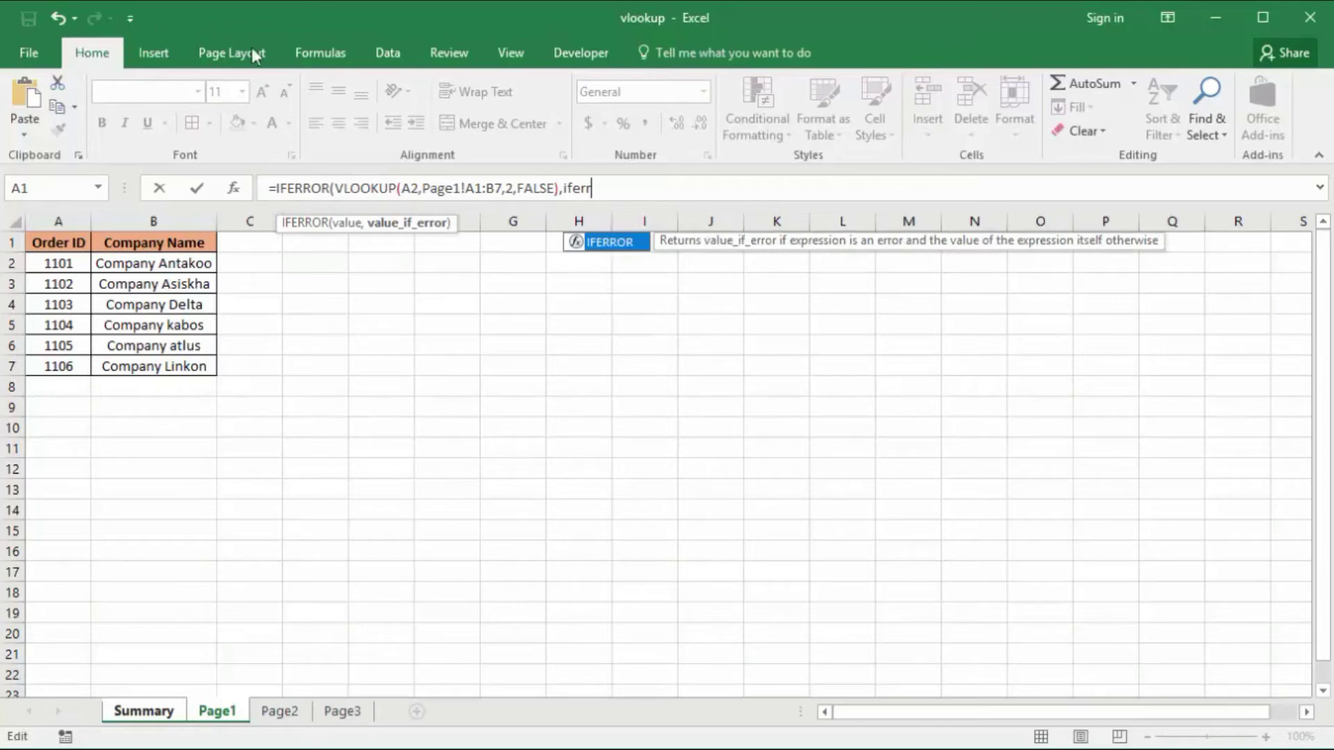
{"action": "double_click", "coordinate": [611, 242]}
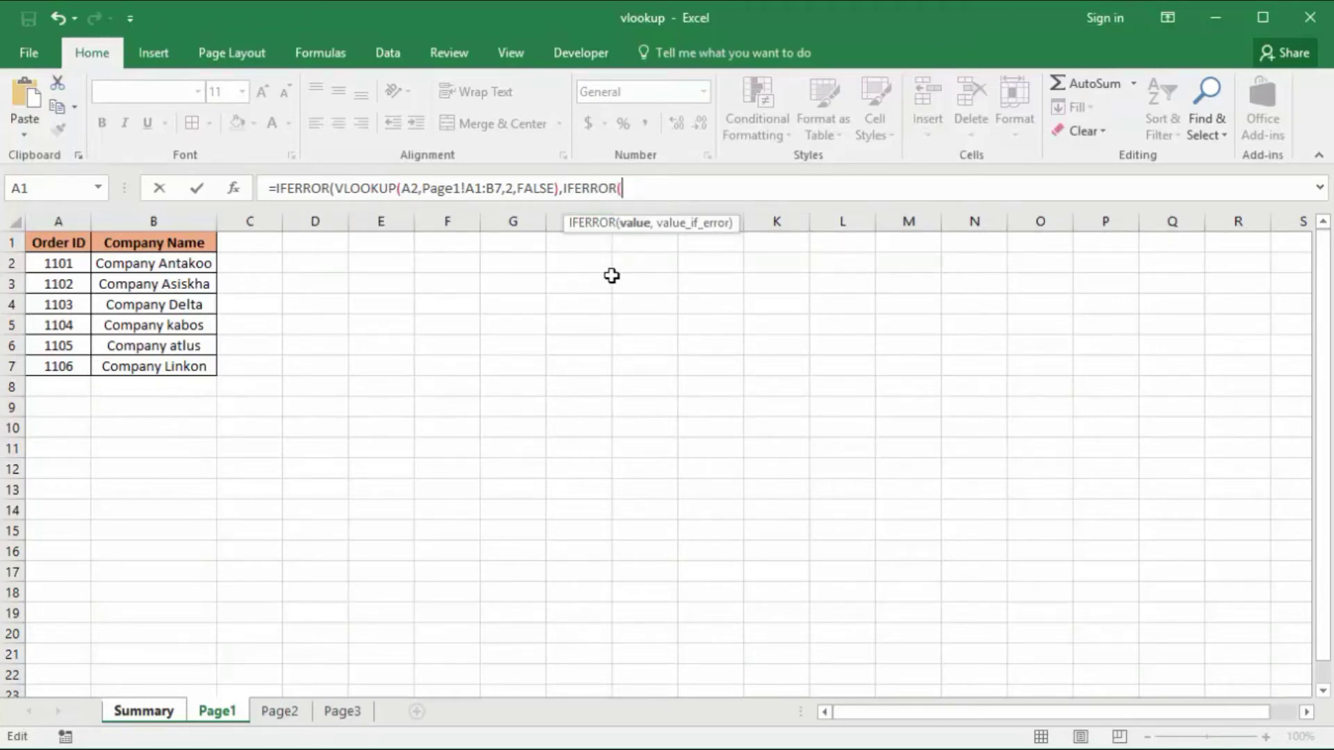
{"action": "type", "text": "vl"}
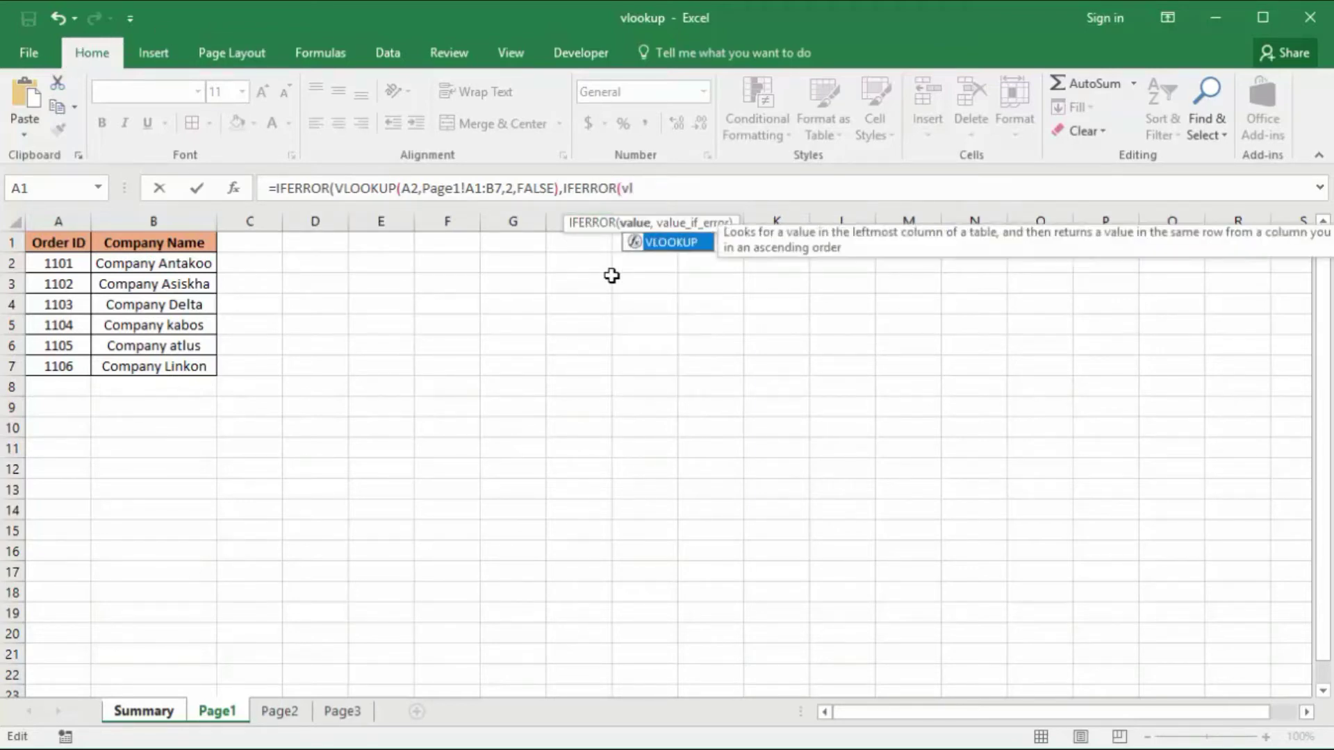
{"action": "double_click", "coordinate": [677, 243]}
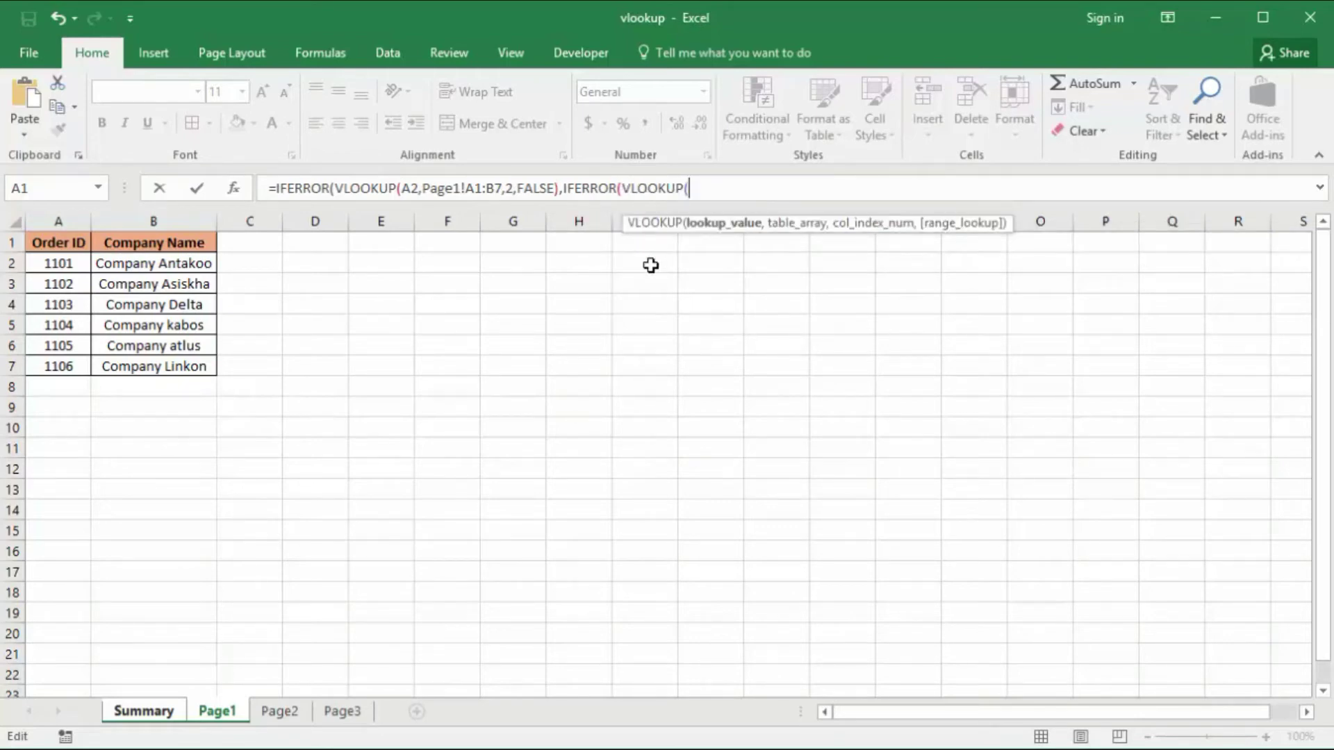
{"action": "left_click", "coordinate": [144, 711]}
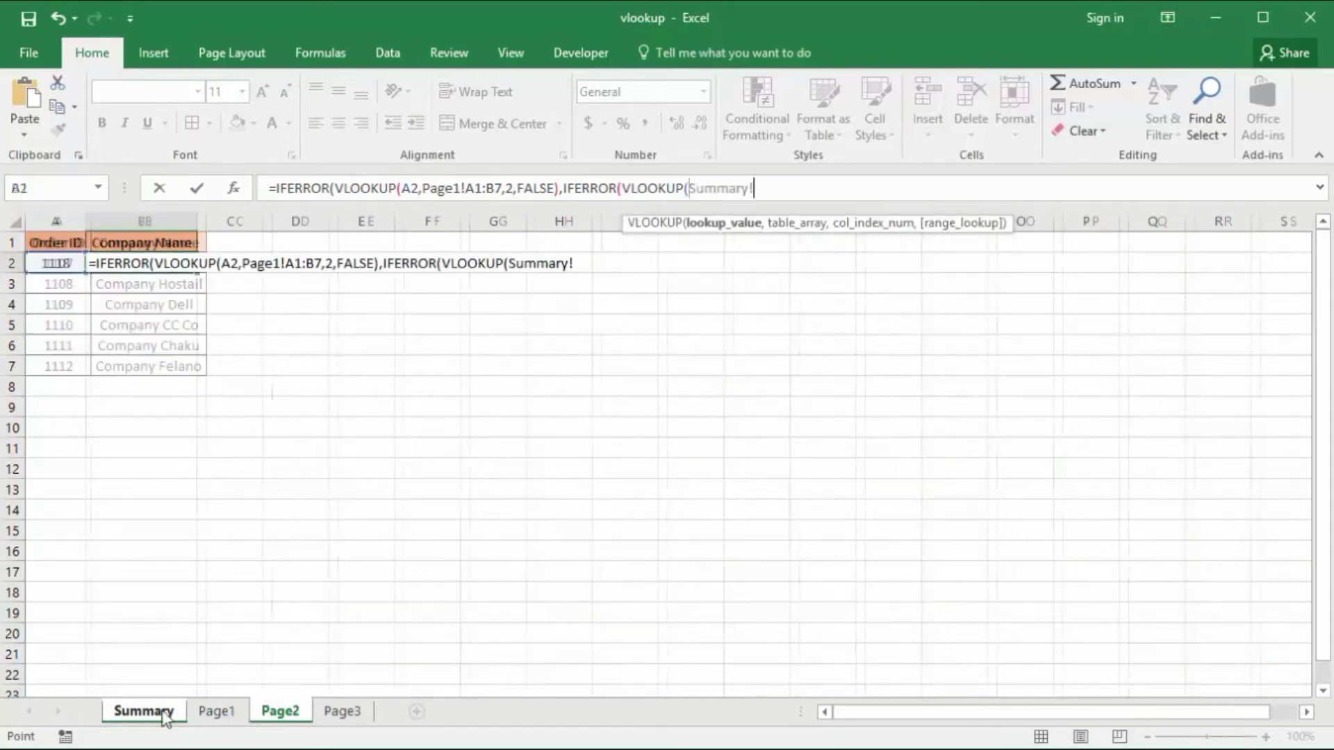
{"action": "left_click", "coordinate": [64, 262]}
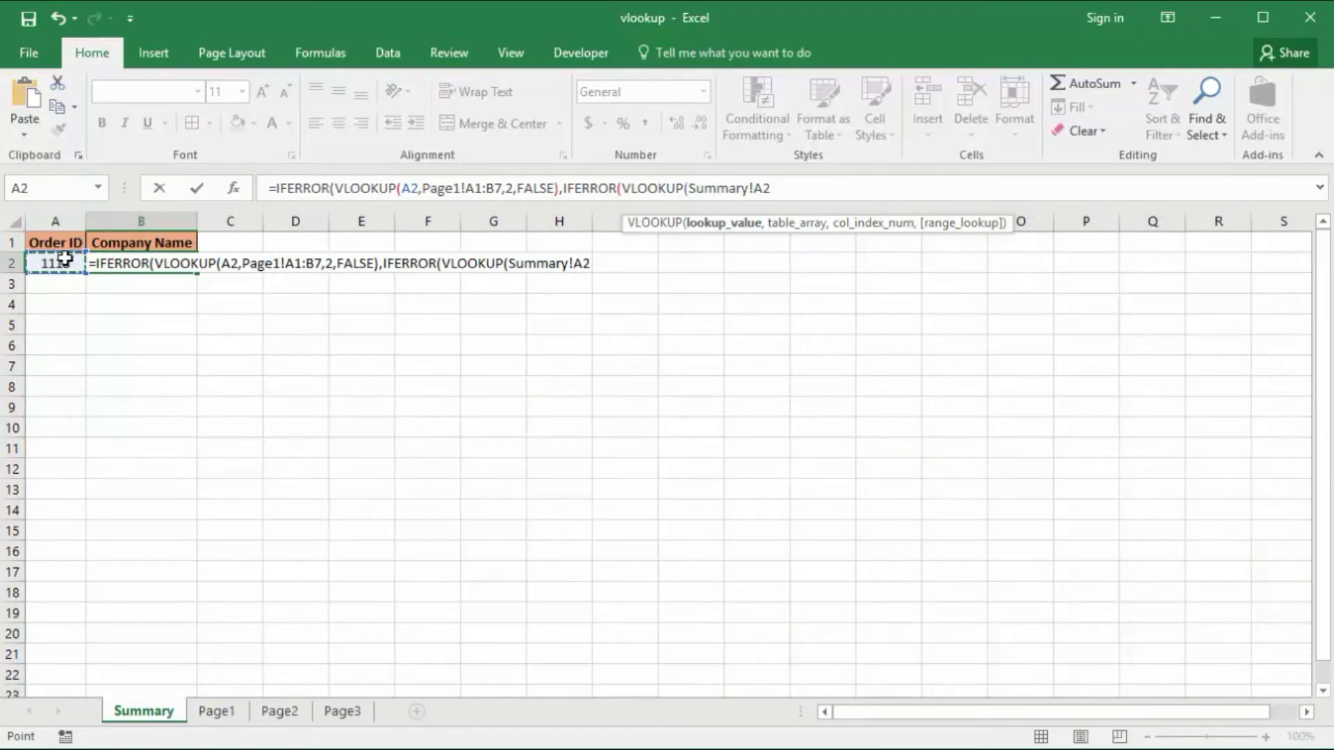
{"action": "type", "text": ","}
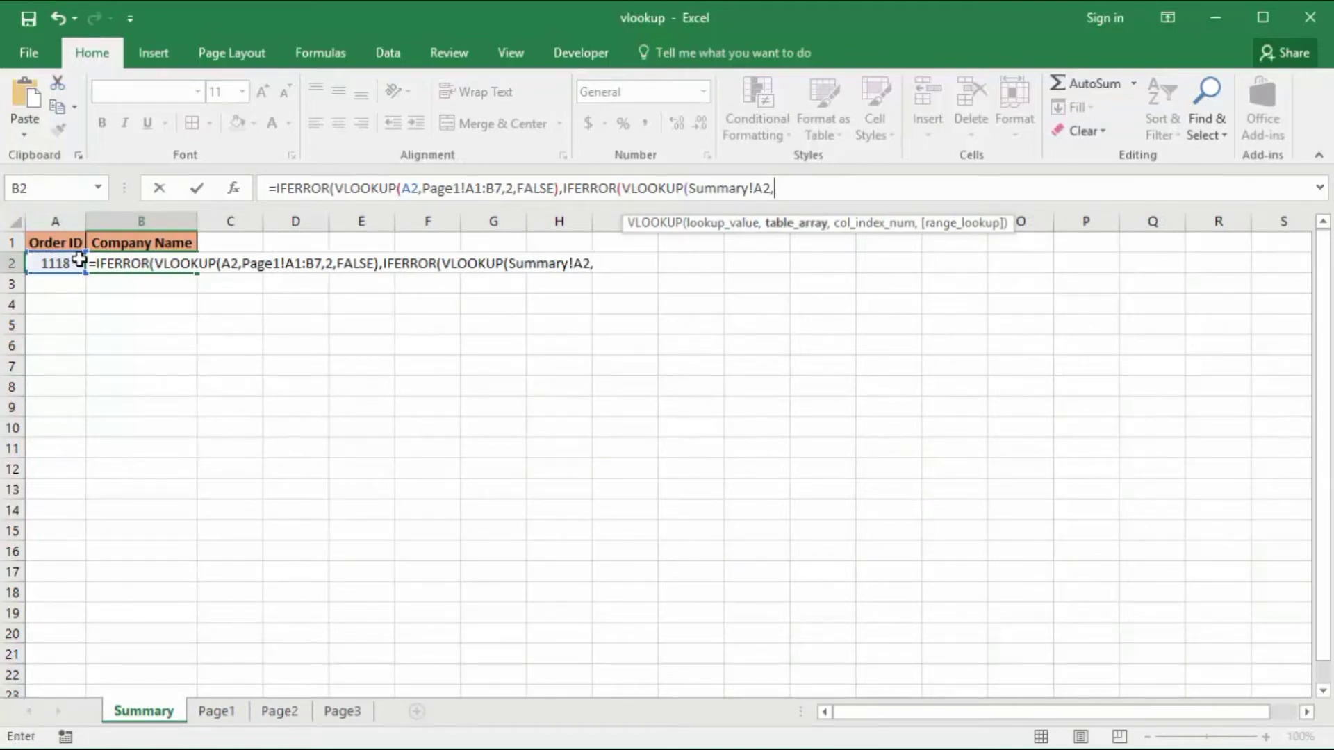
Step: Complete the second VLOOKUP with table range Page2!A1:B7, column index 2 and exact match (FALSE)
{"action": "left_click", "coordinate": [279, 710]}
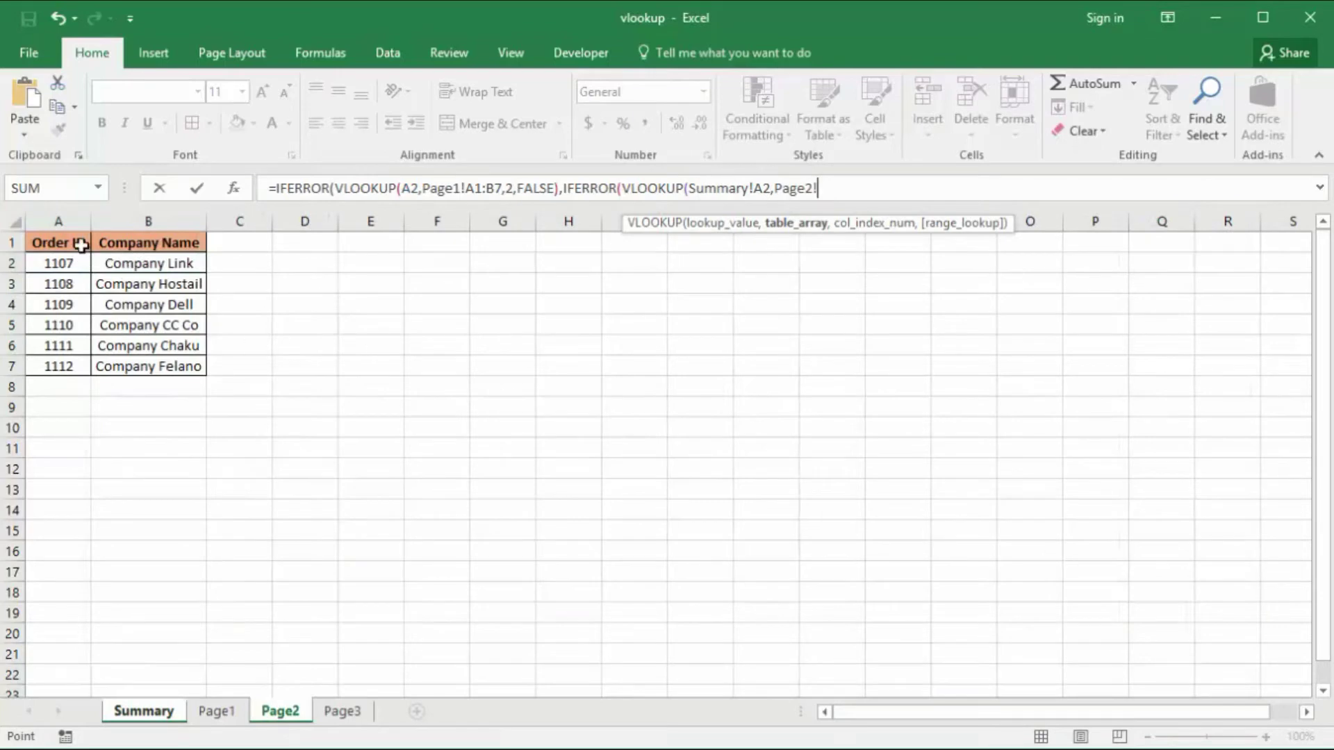
{"action": "left_click_drag", "start_coordinate": [66, 242], "coordinate": [165, 366]}
{"action": "type", "text": ","}
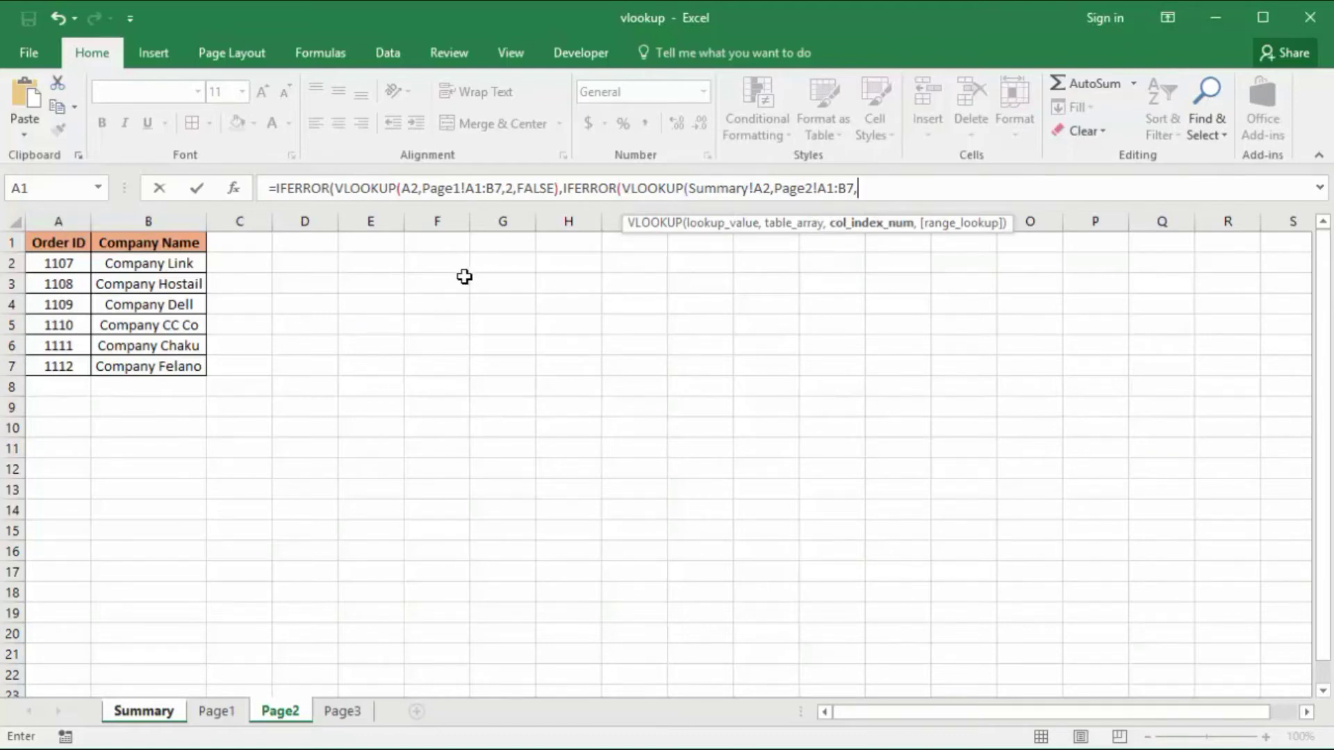
{"action": "type", "text": "2,"}
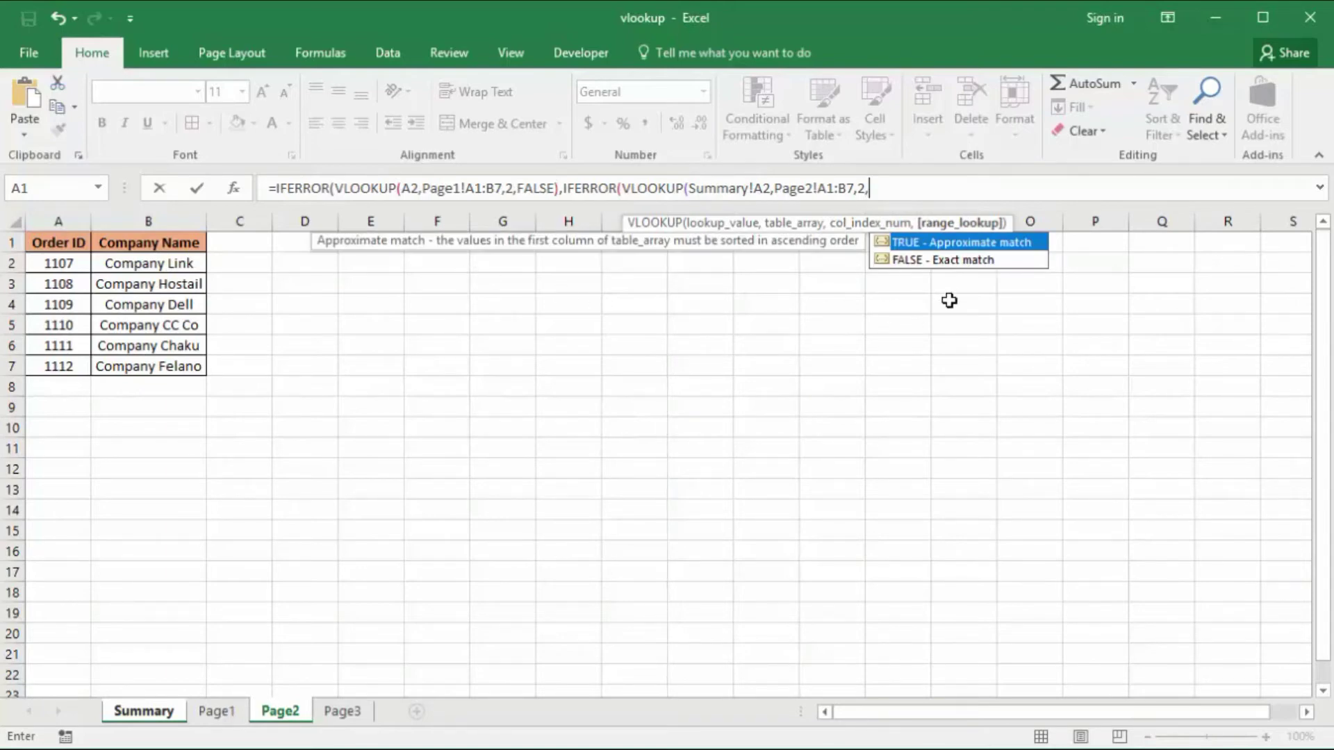
{"action": "left_click", "coordinate": [931, 260]}
{"action": "double_click", "coordinate": [931, 260]}
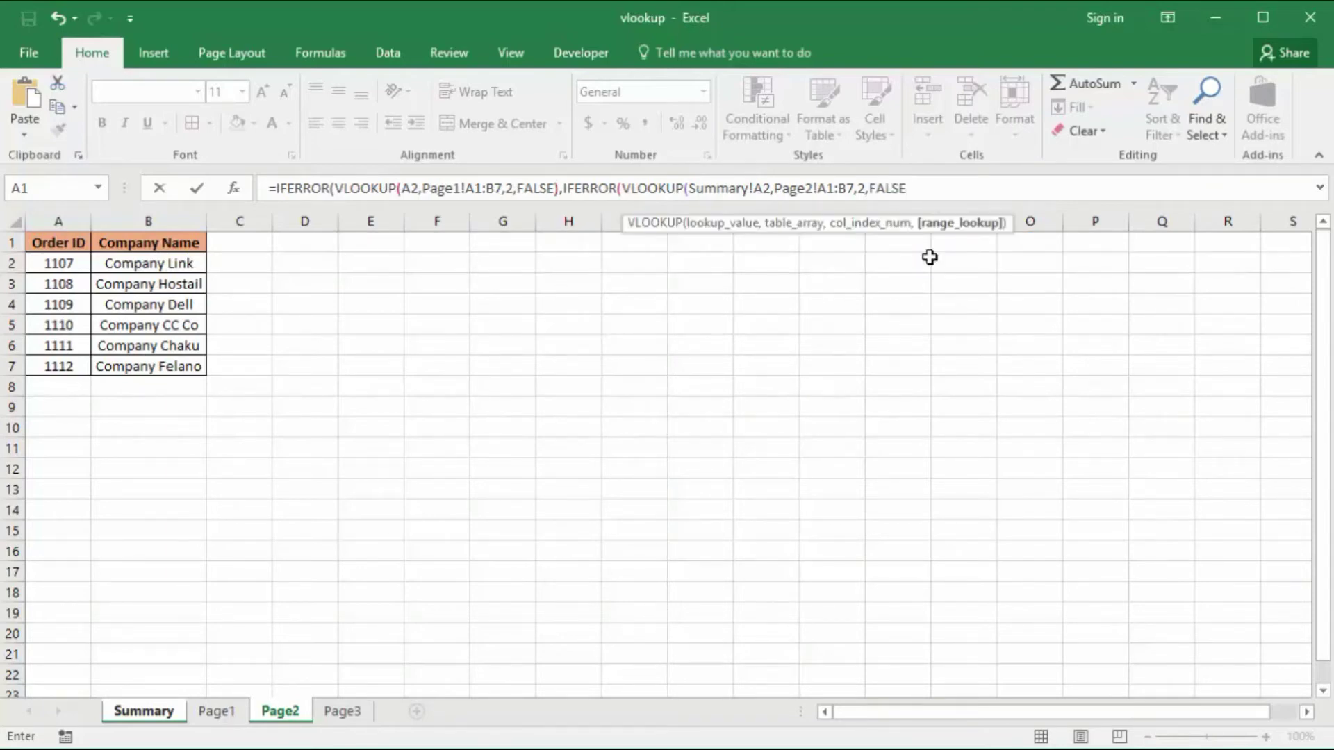
{"action": "type", "text": ")"}
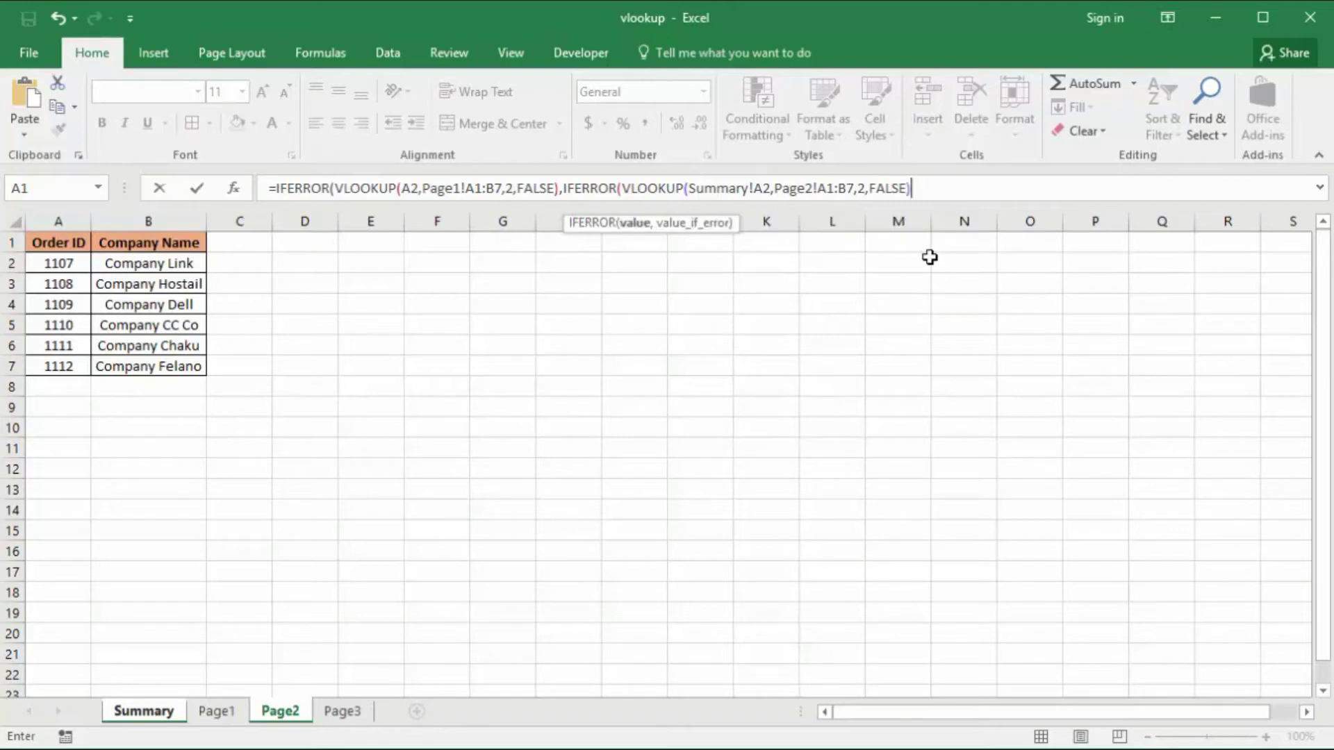
Step: Add a third IFERROR with a VLOOKUP of Summary!A2 as the second IFERROR's value_if_error argument
{"action": "type", "text": ","}
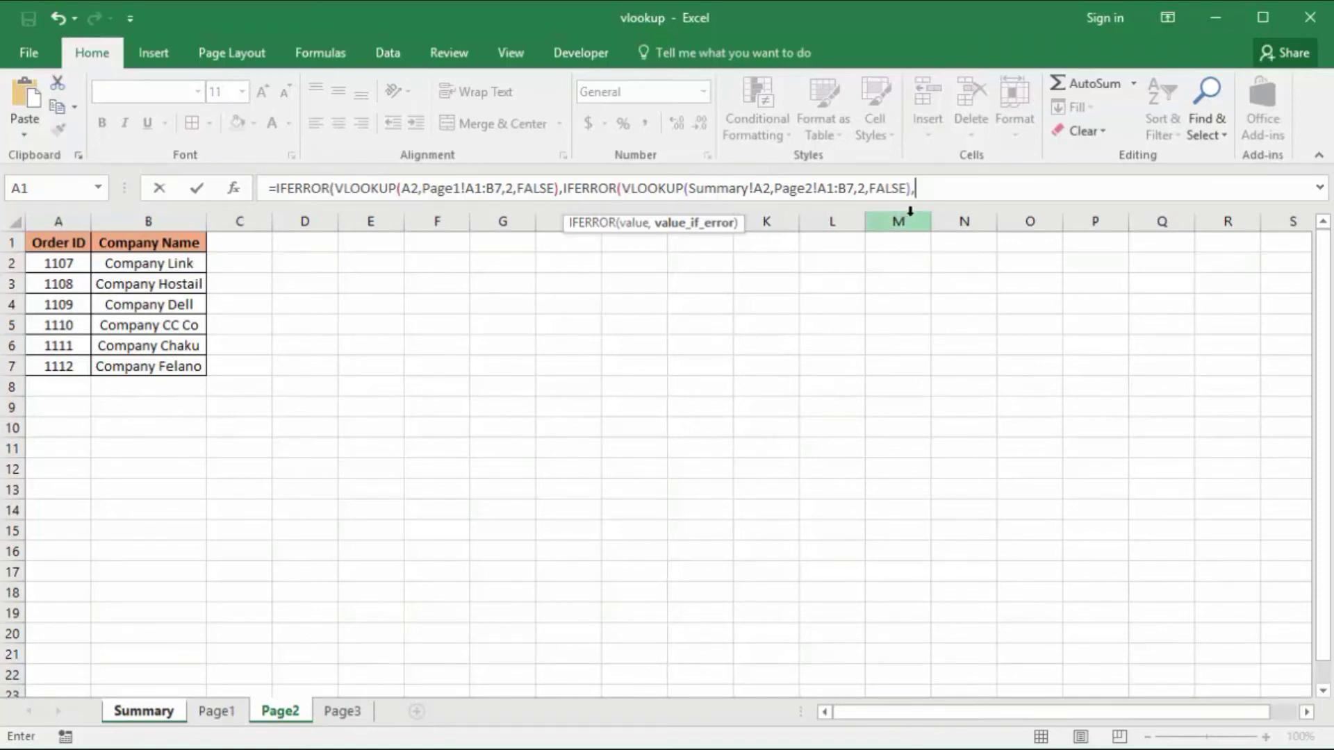
{"action": "type", "text": "ife"}
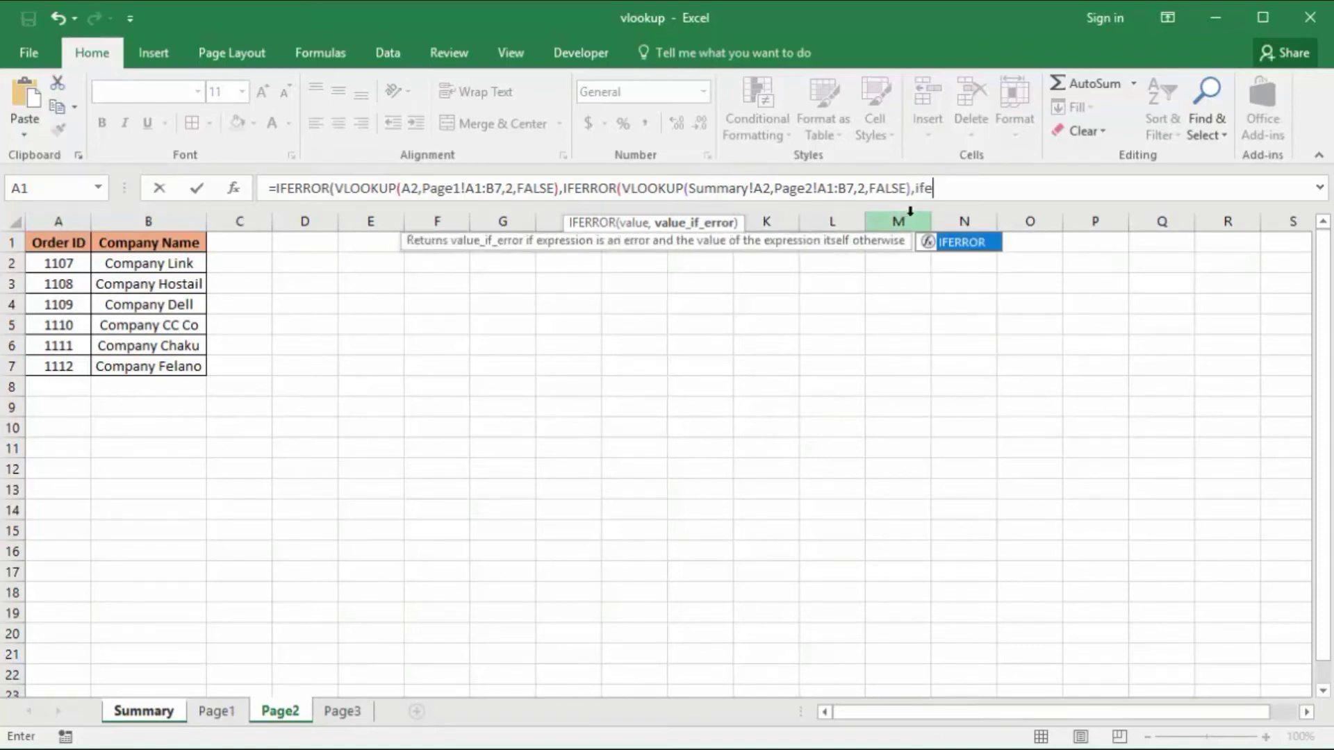
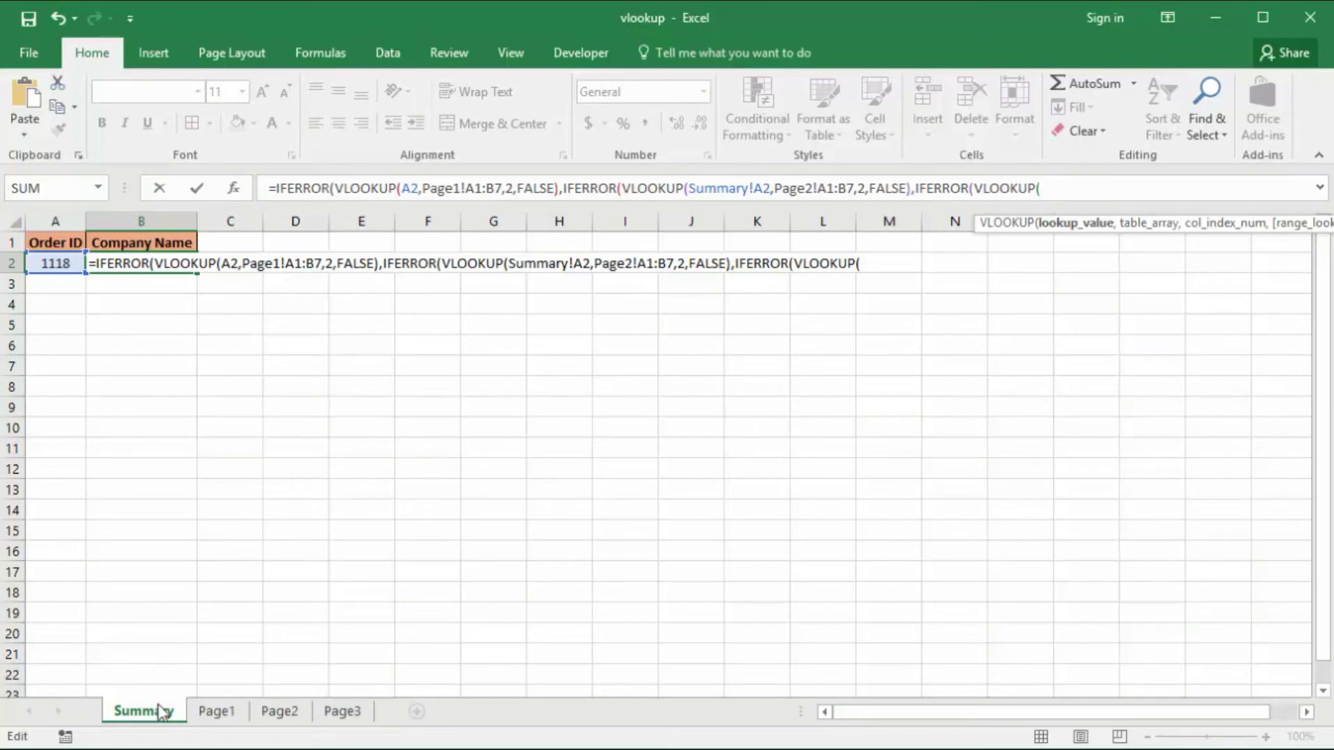
{"action": "left_click", "coordinate": [158, 716]}
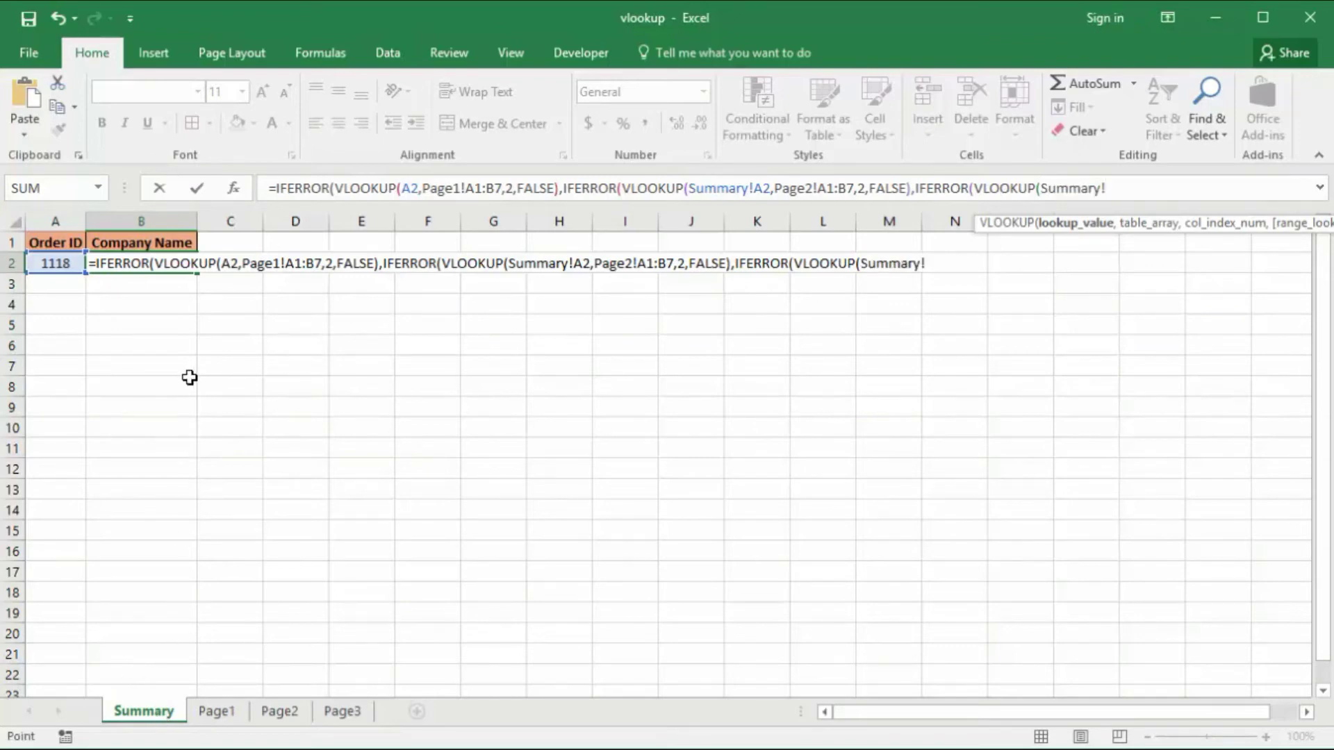
{"action": "left_click", "coordinate": [60, 263]}
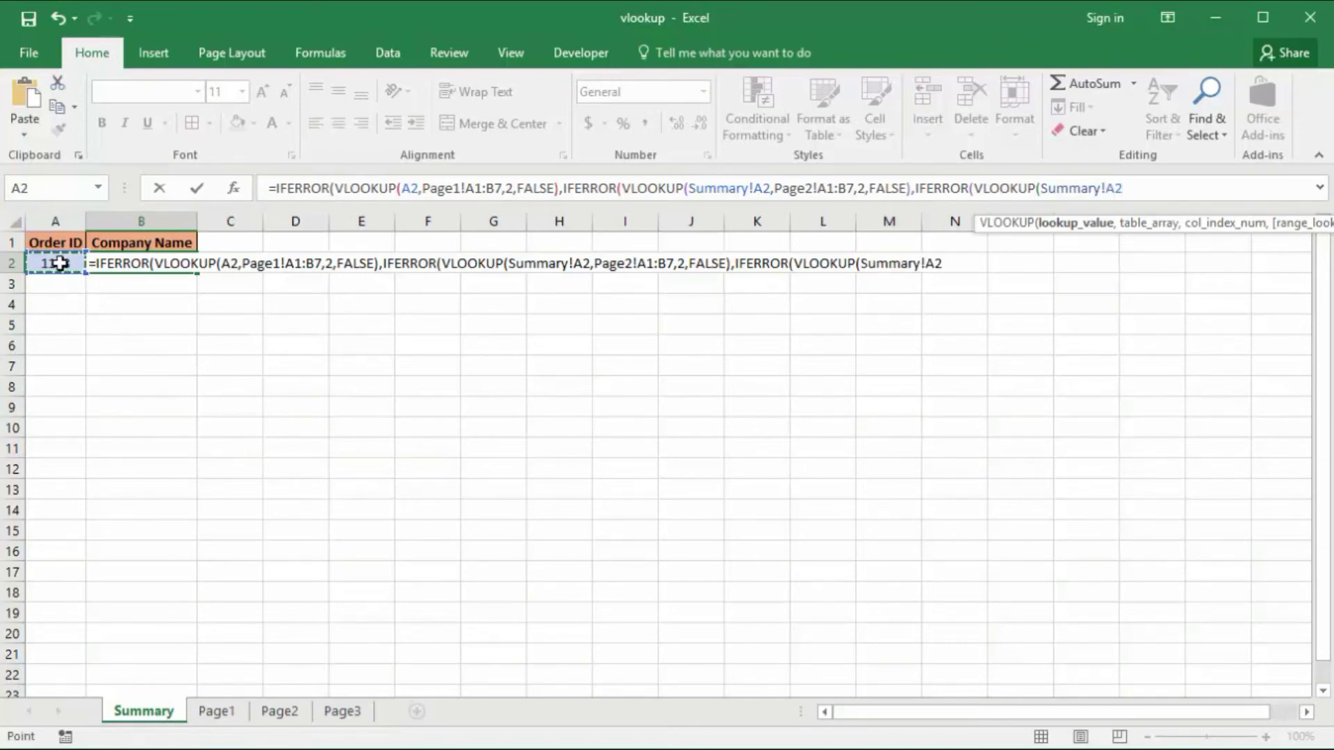
{"action": "type", "text": ","}
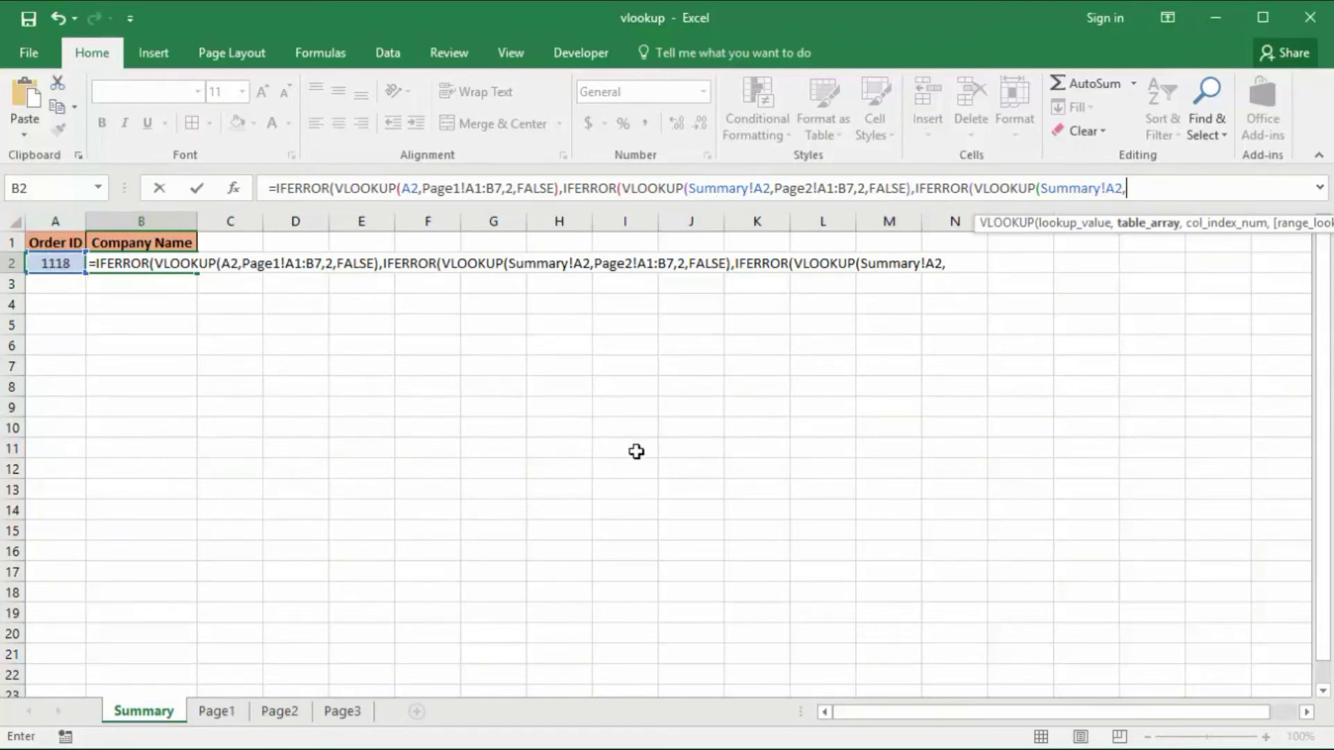
Step: Complete the third VLOOKUP with table range Page3!A1:B7, column index 2 and exact match (FALSE)
{"action": "left_click", "coordinate": [344, 712]}
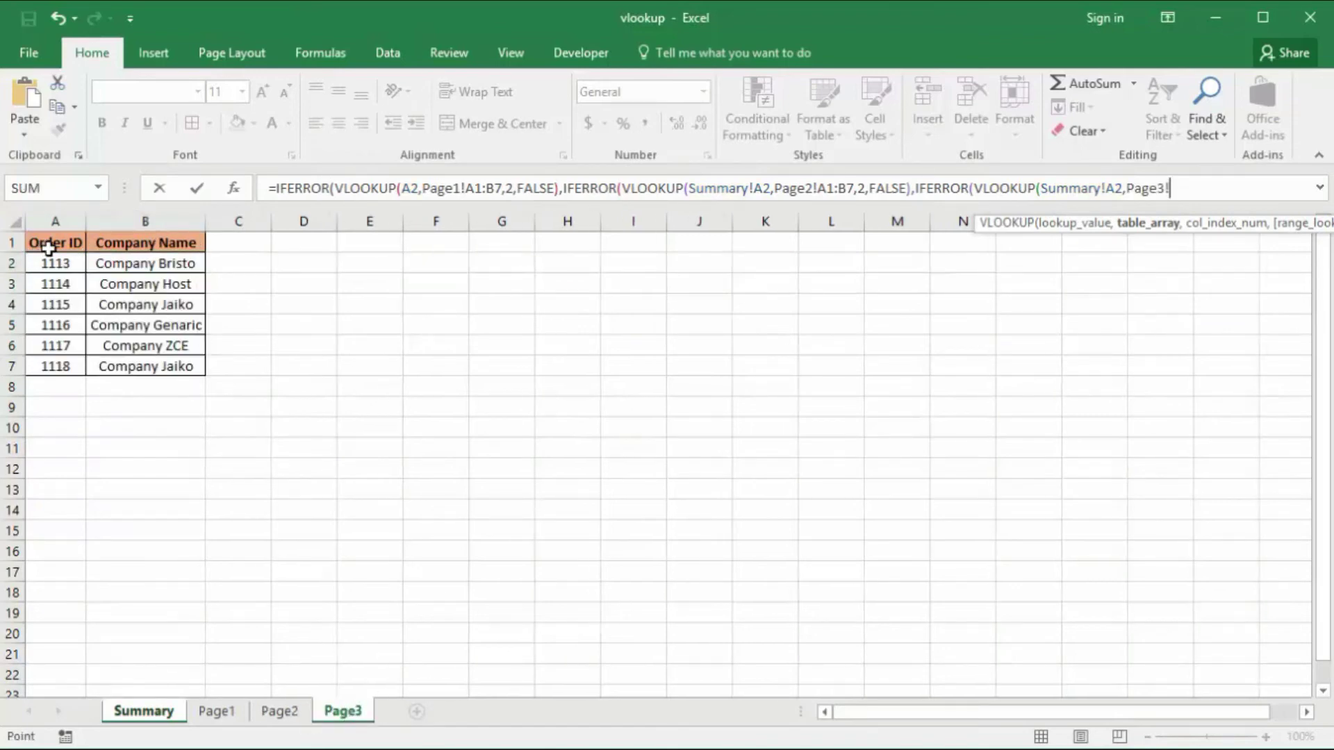
{"action": "left_click_drag", "start_coordinate": [49, 248], "coordinate": [174, 369]}
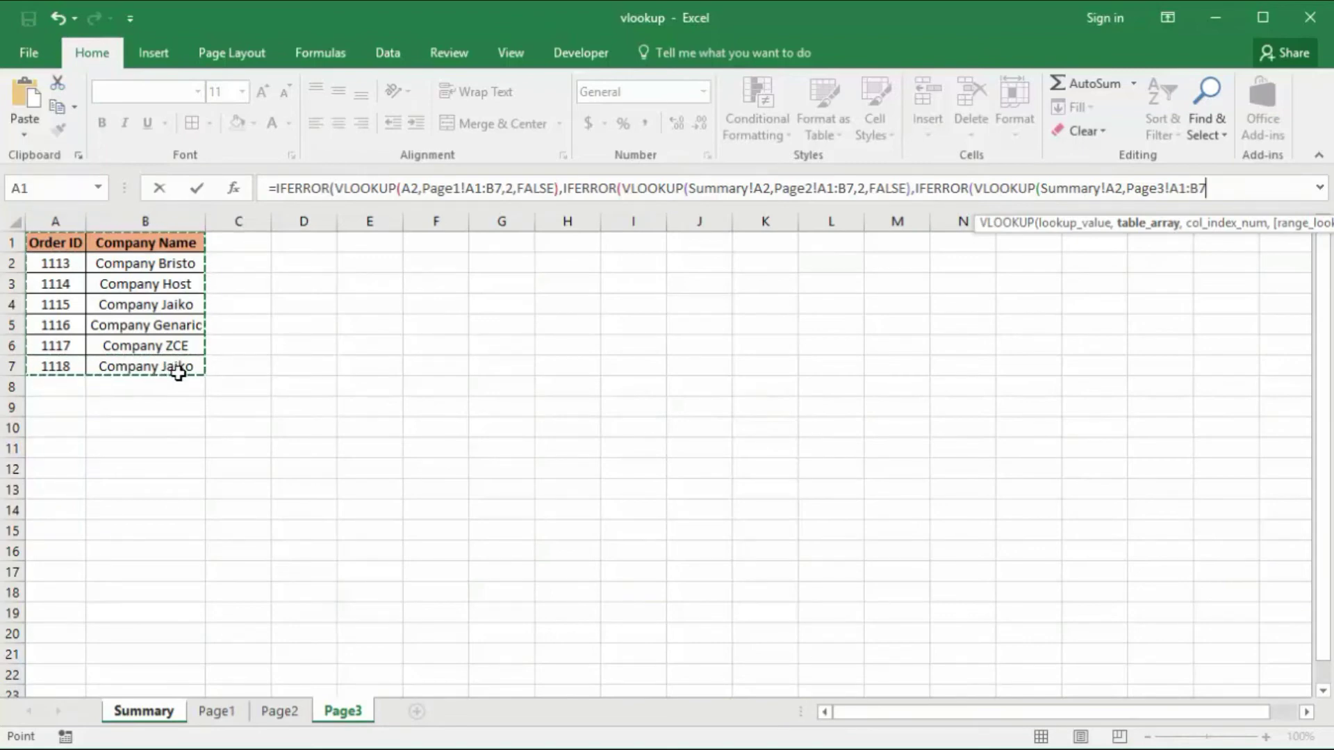
{"action": "type", "text": ","}
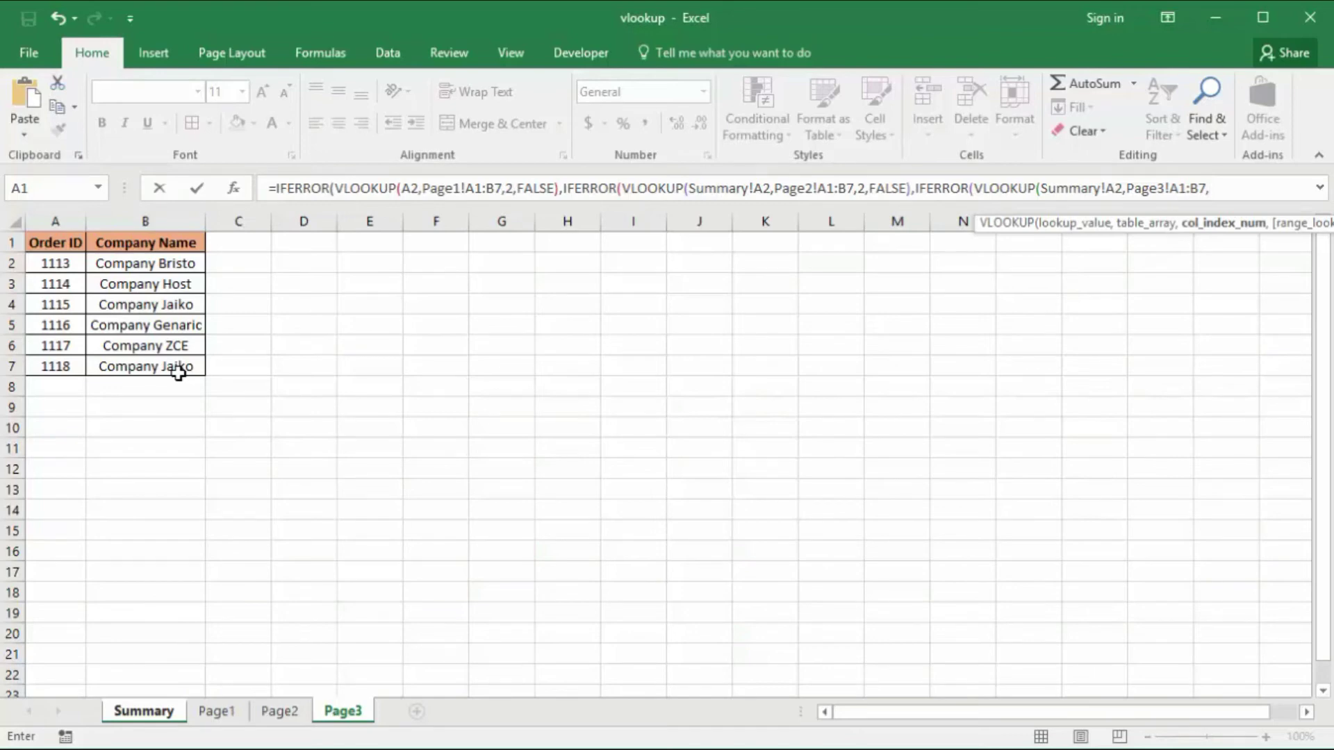
{"action": "type", "text": "2"}
{"action": "type", "text": ","}
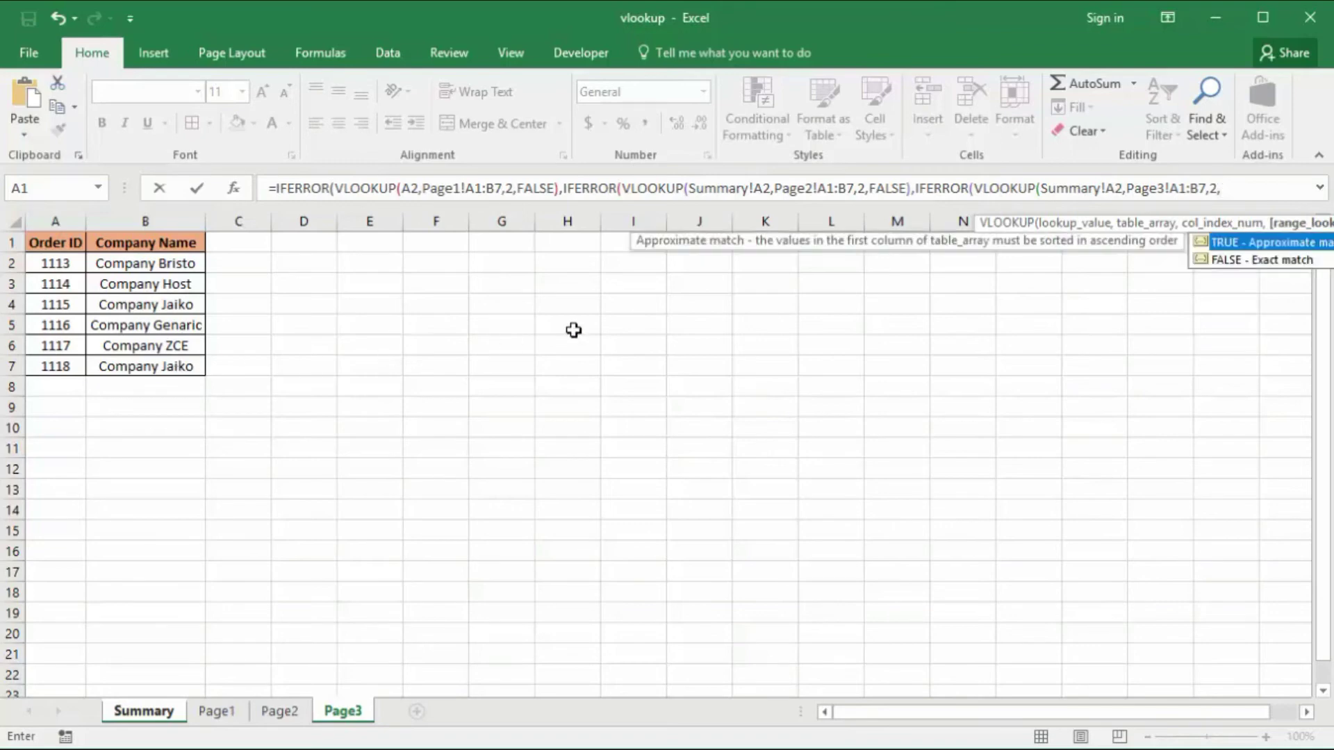
{"action": "double_click", "coordinate": [1225, 264]}
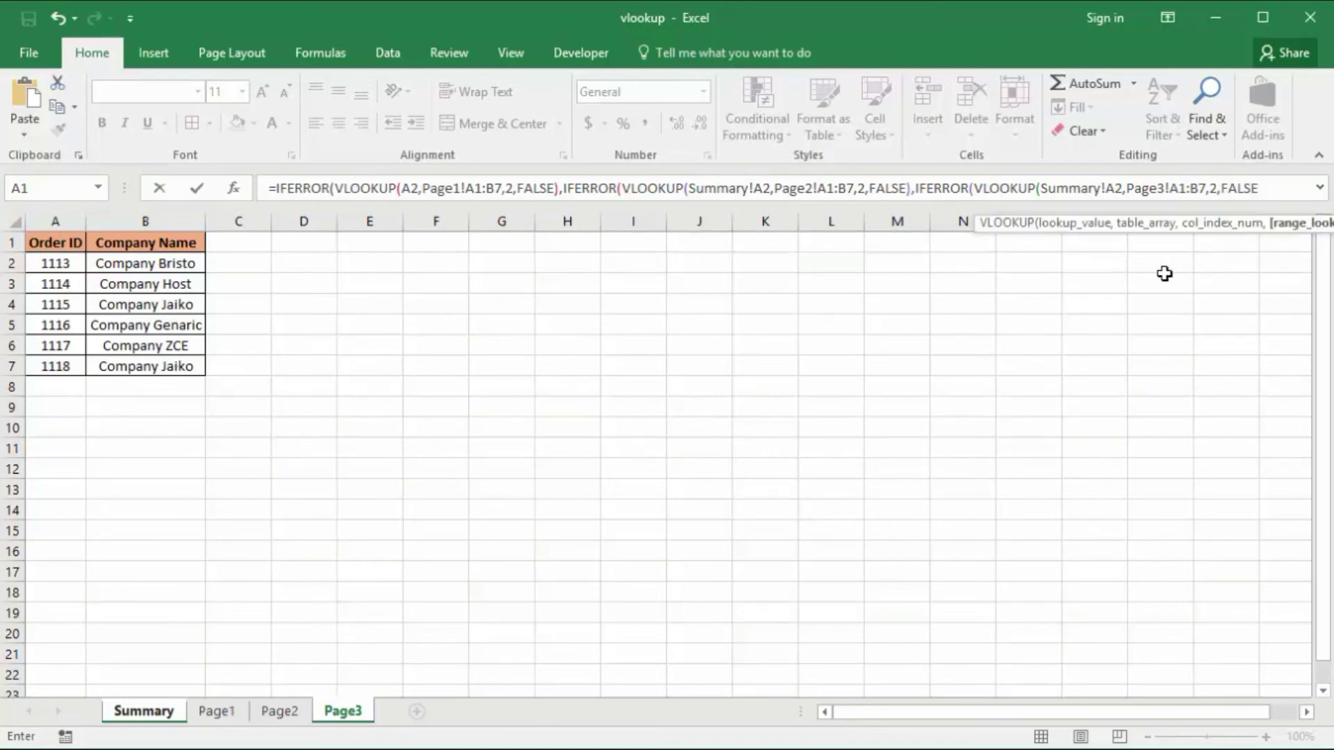
{"action": "type", "text": ")"}
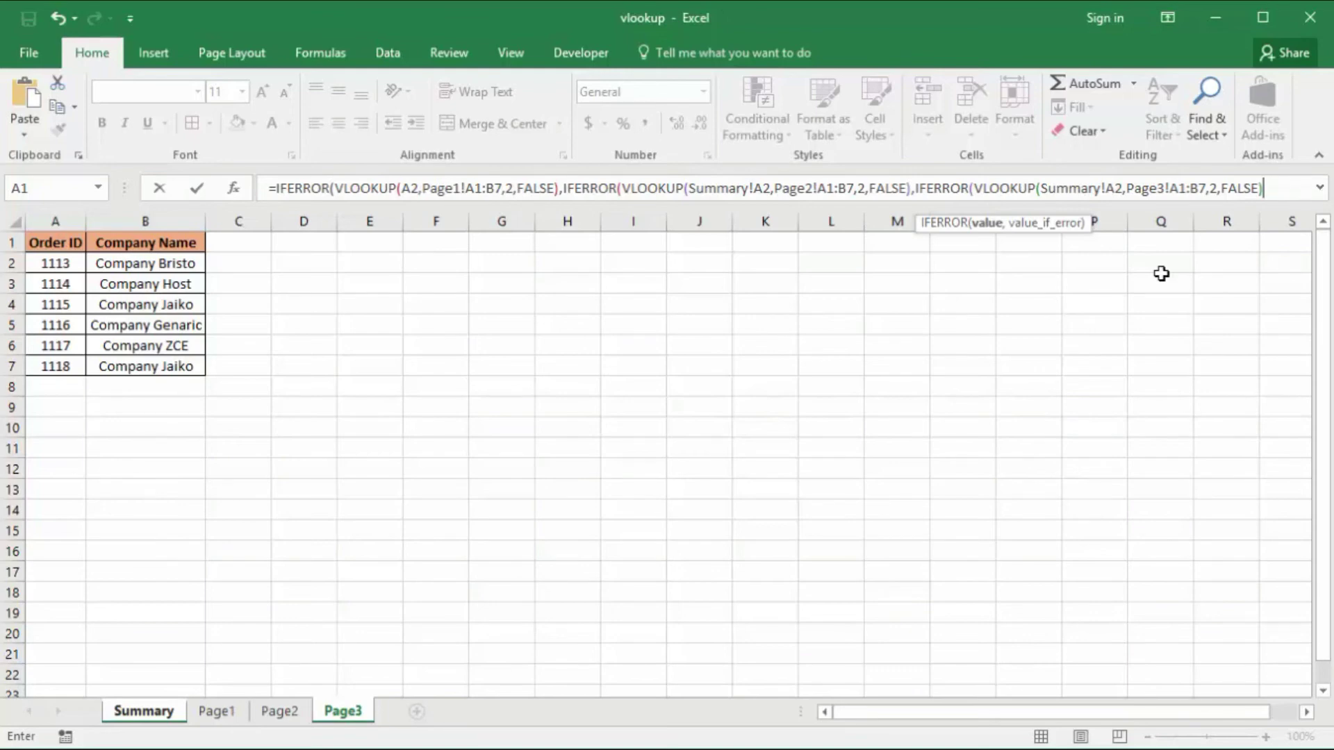
Step: Set "not found" as the innermost IFERROR's fallback text, close all three IFERROR functions and enter the formula
{"action": "type", "text": ",\""}
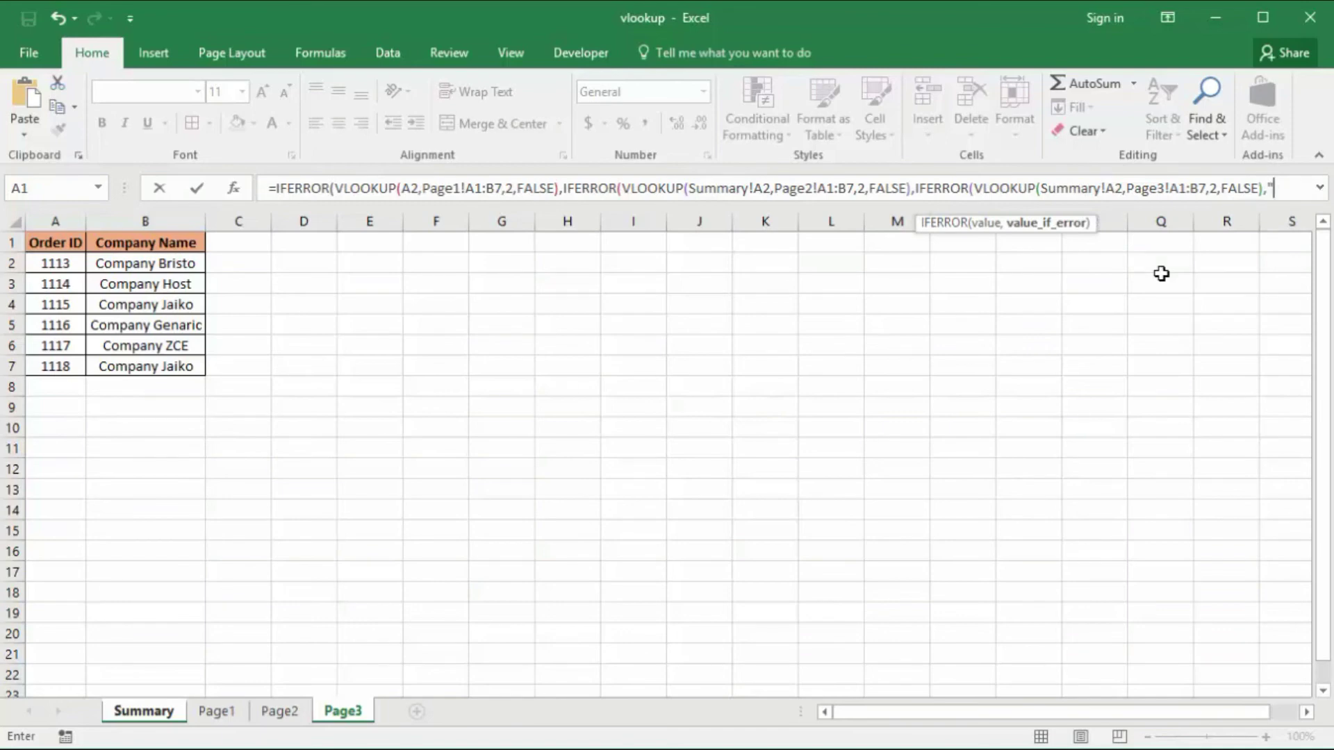
{"action": "type", "text": "not"}
{"action": "type", "text": " found"}
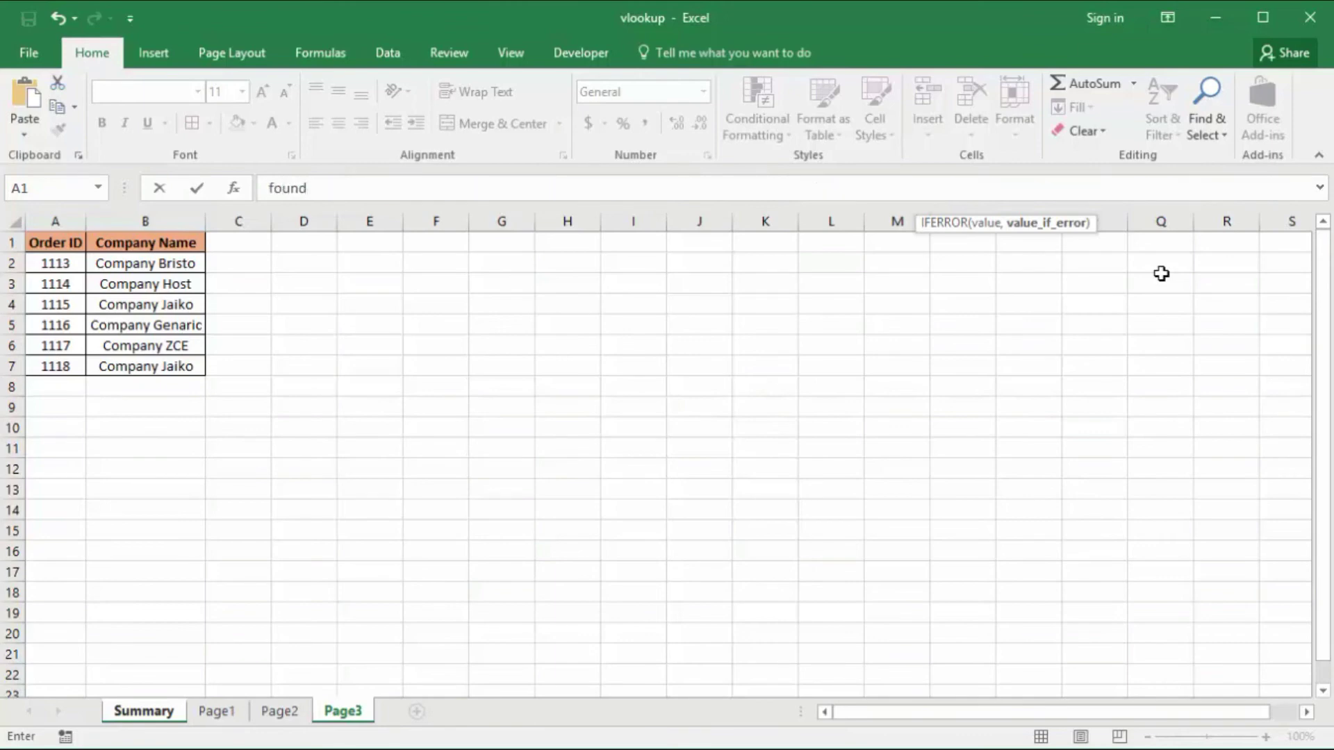
{"action": "type", "text": "\""}
{"action": "type", "text": ")))"}
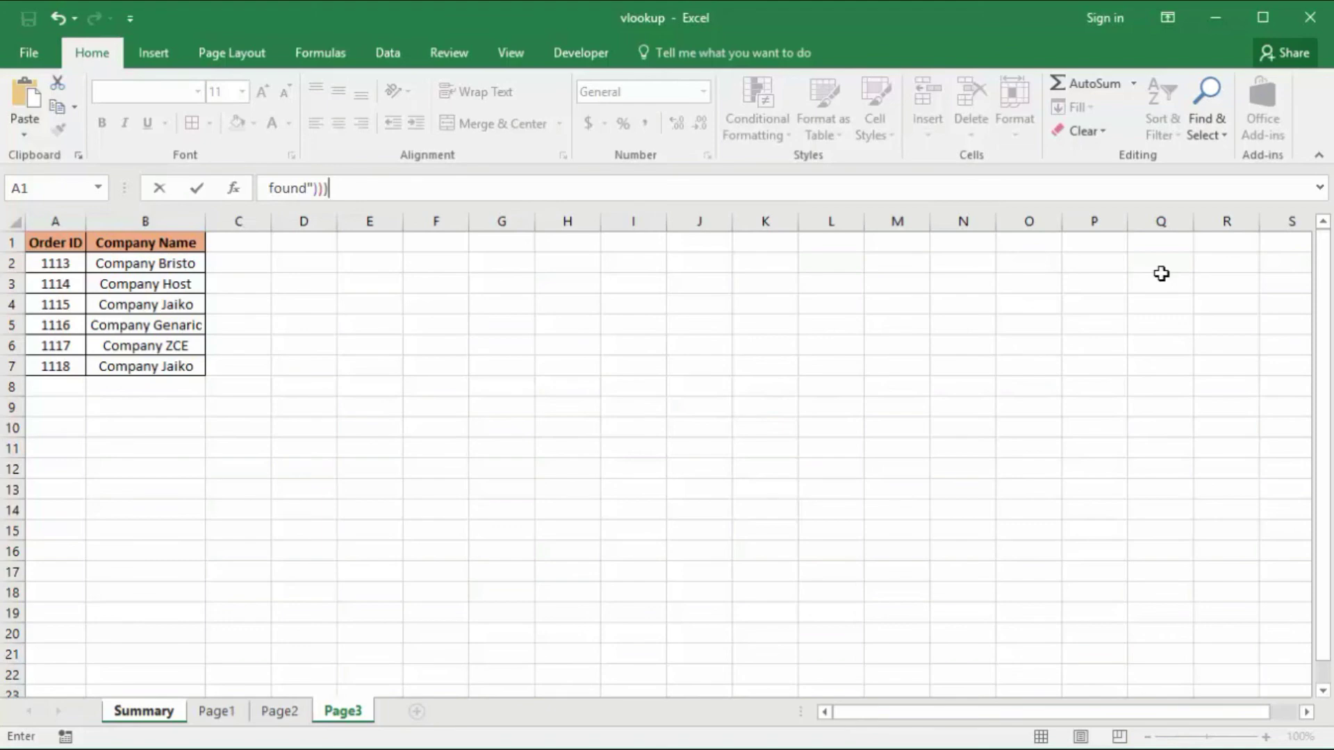
{"action": "key", "text": "Return"}
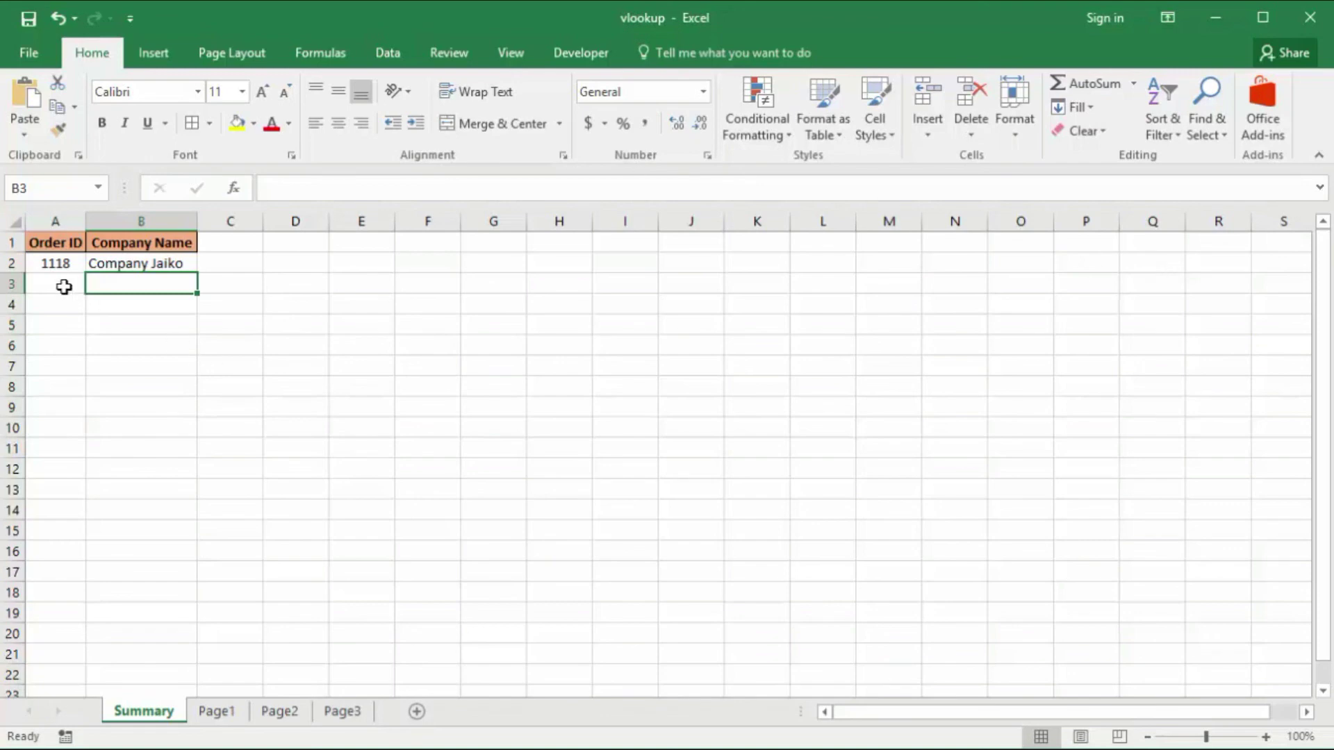
Step: Test the formula by replacing the order ID in Summary cell A2 with the last ID listed on Page2
{"action": "left_click", "coordinate": [58, 264]}
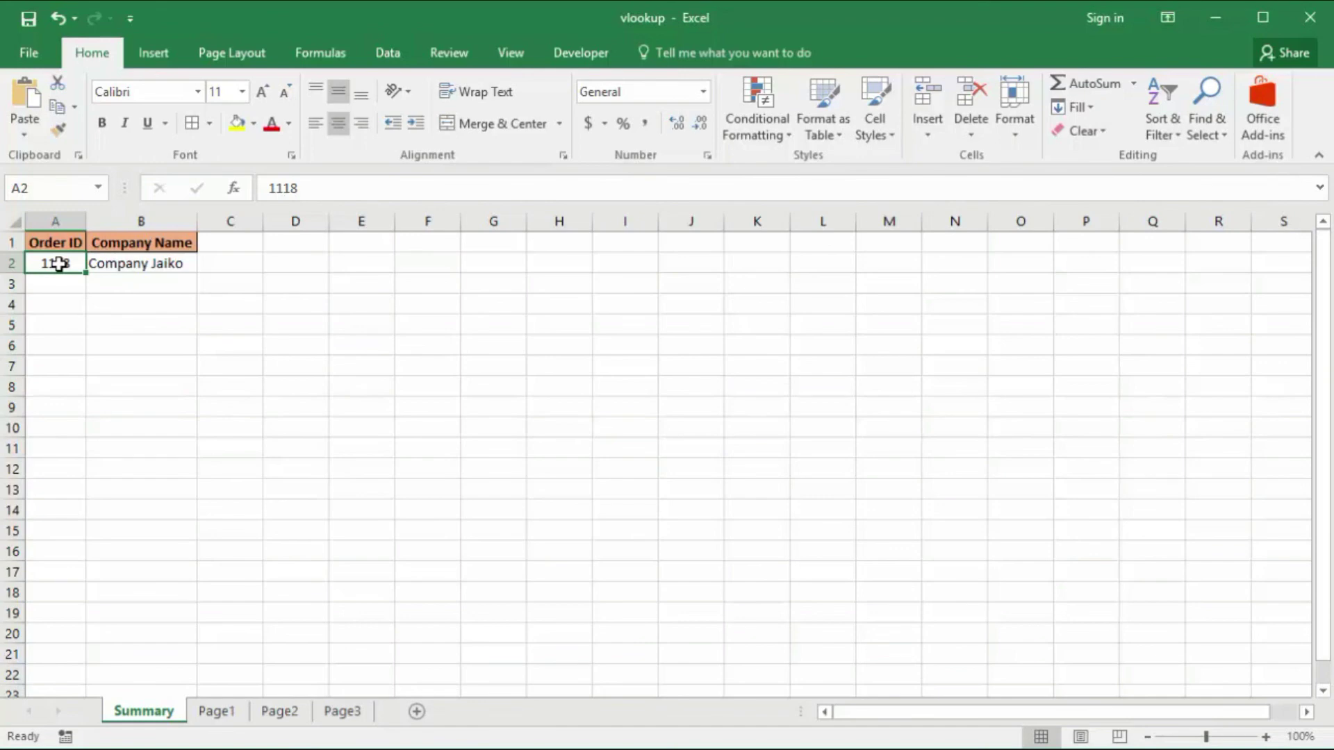
{"action": "type", "text": "1112"}
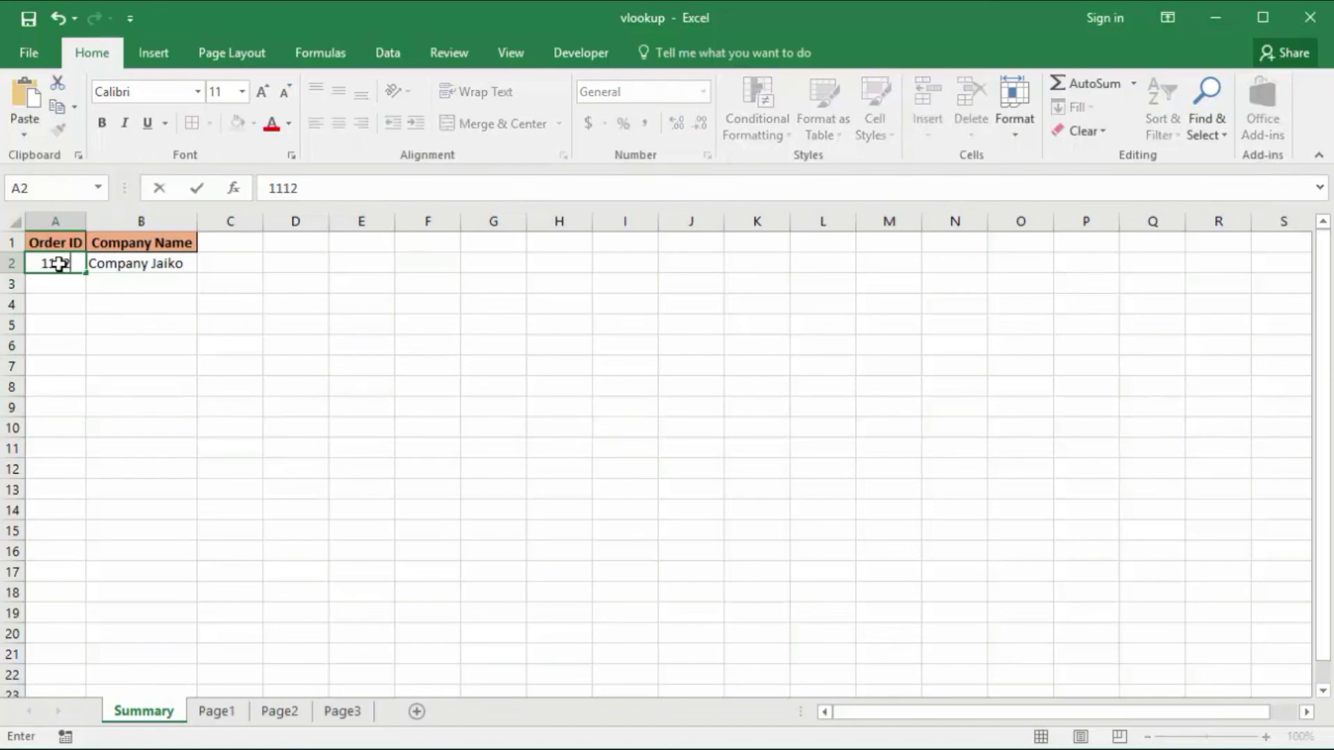
{"action": "key", "text": "Return"}
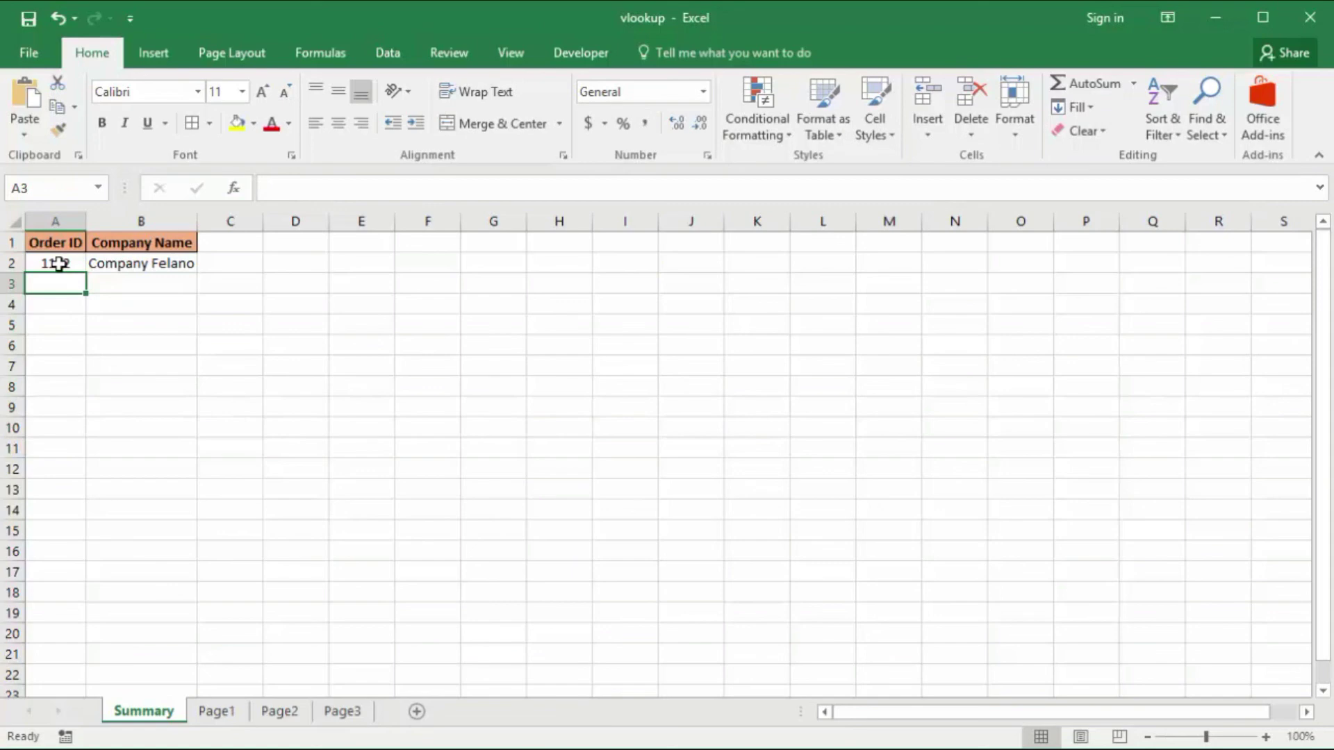
Step: Replace the order ID in Summary cell A2 with one that is missing from Page1, Page2 and Page3 to test the fallback
{"action": "left_click", "coordinate": [59, 264]}
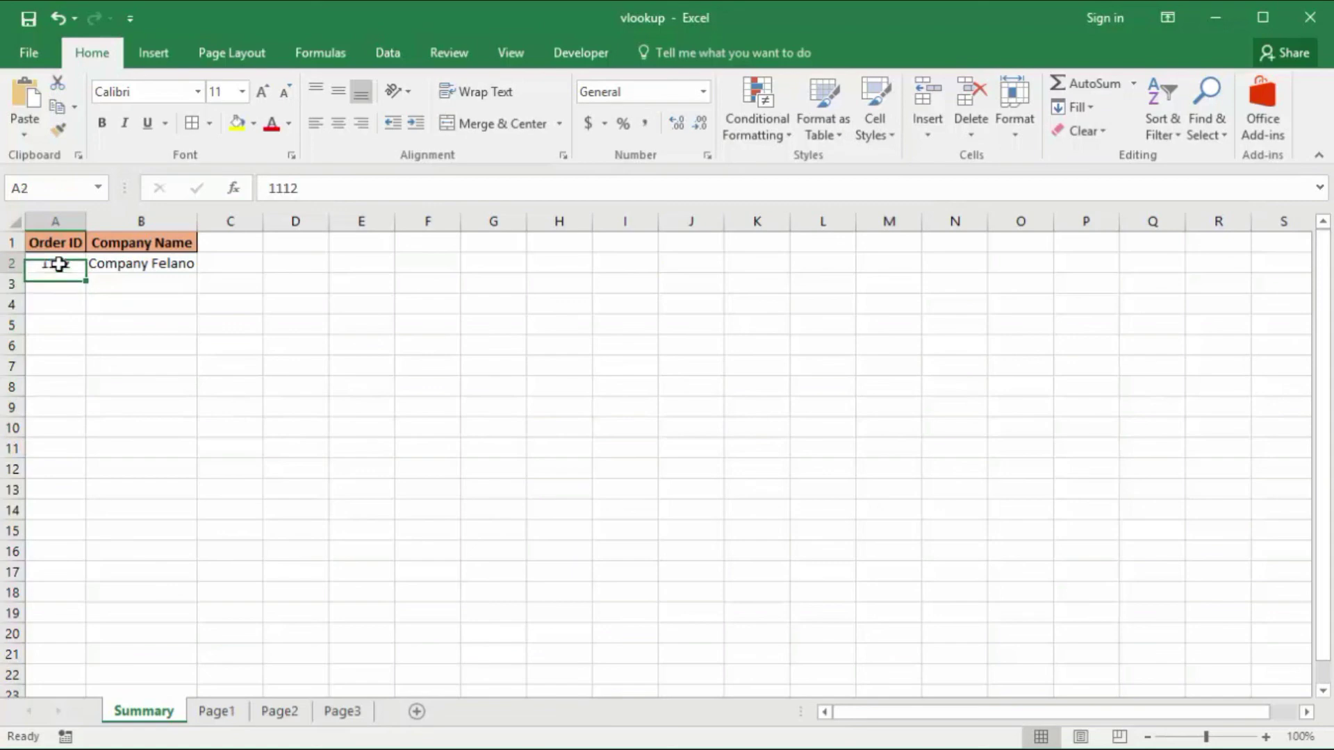
{"action": "type", "text": "1000"}
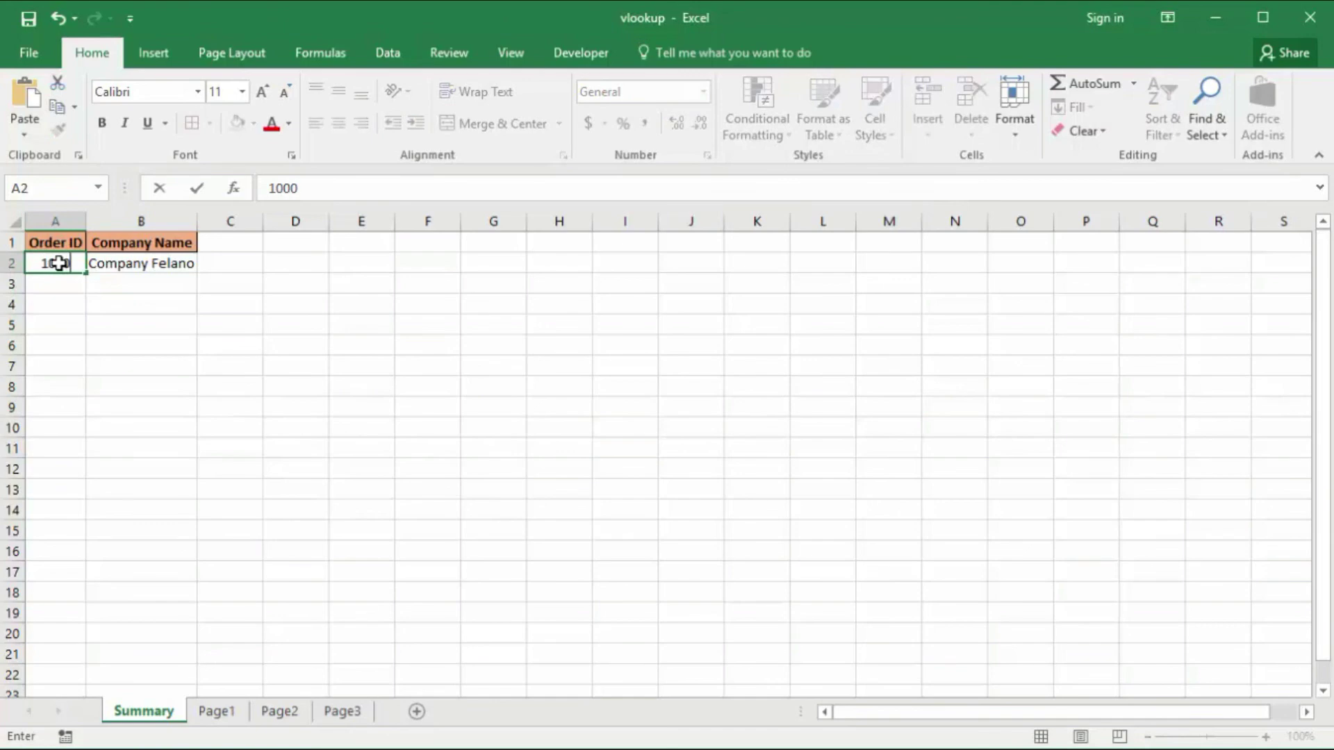
{"action": "key", "text": "Return"}
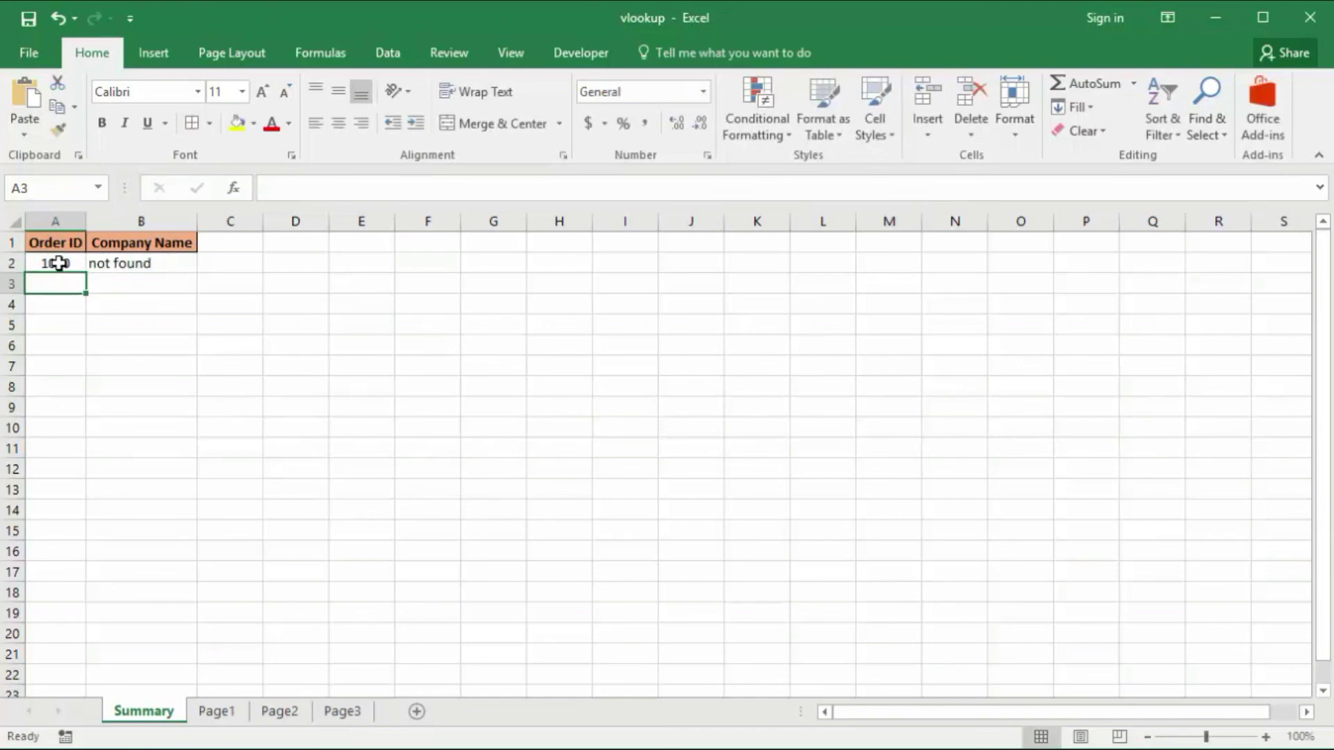